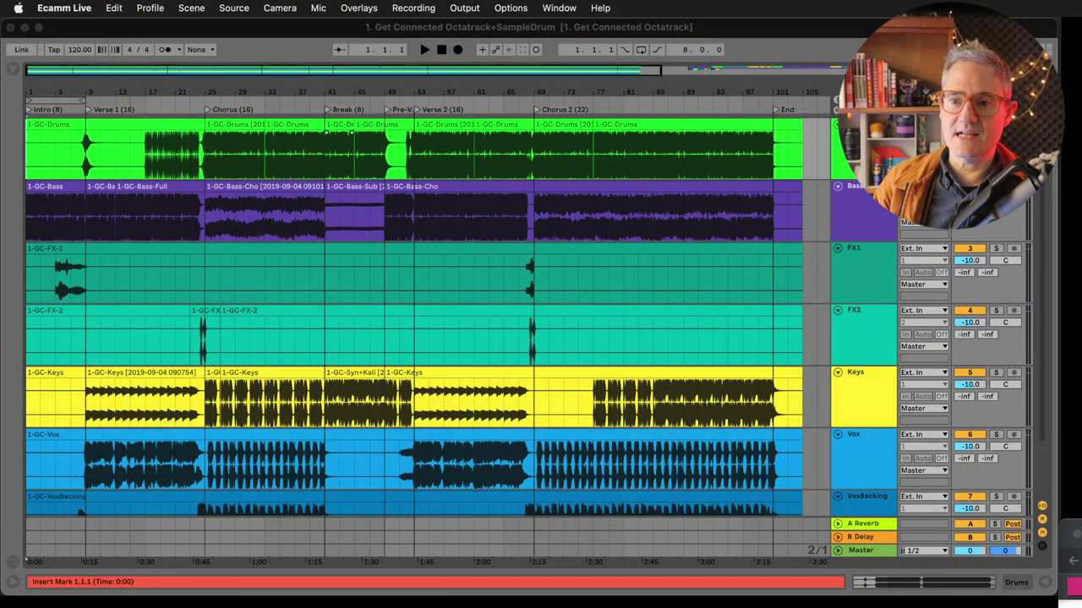
# - Look over the arrangement's sections and stem tracks, from Drums down to VoxBacking
pyautogui.click(114, 144)
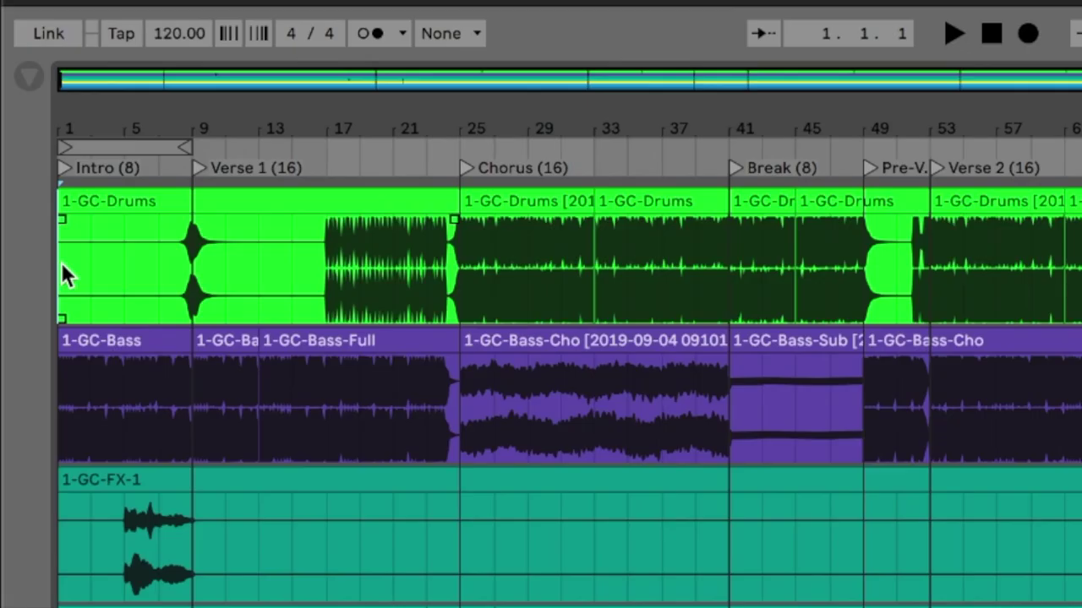
pyautogui.moveTo(28, 151); pyautogui.dragTo(79, 135)
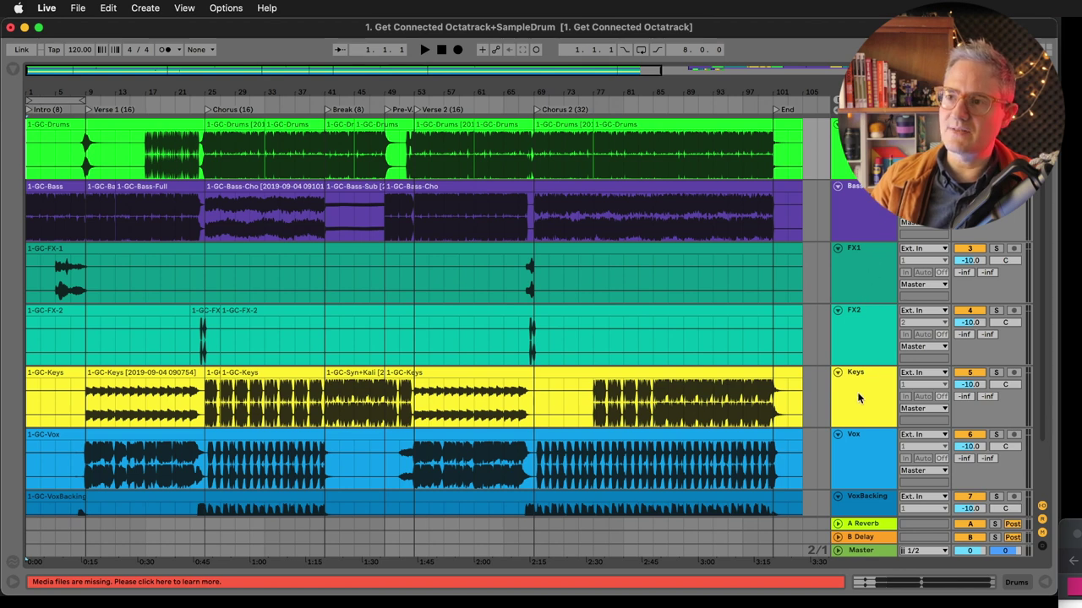
pyautogui.scroll(-3, 858, 398)
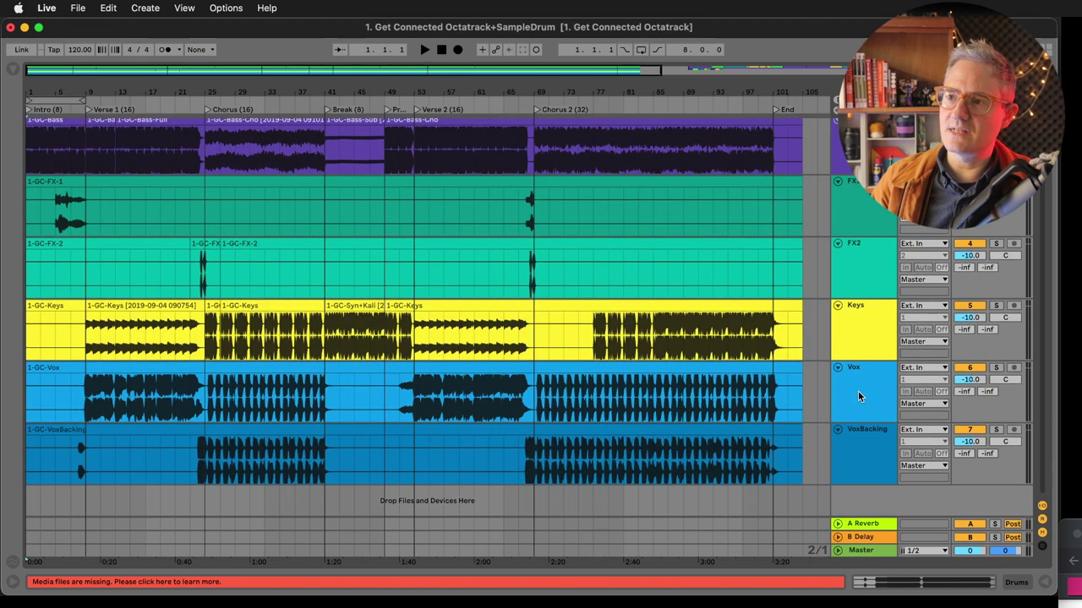
# - Play the song from the start of Verse 1 at bar 9 and inspect the Vox clip closely at that point
pyautogui.click(88, 393)
pyautogui.press('space')
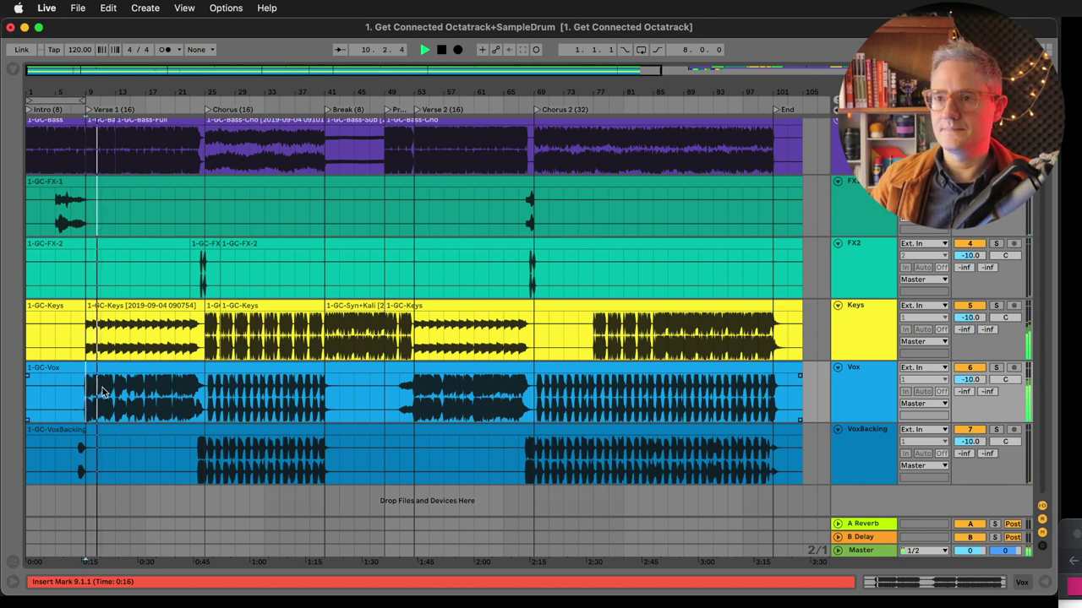
pyautogui.moveTo(85, 86); pyautogui.dragTo(86, 135)
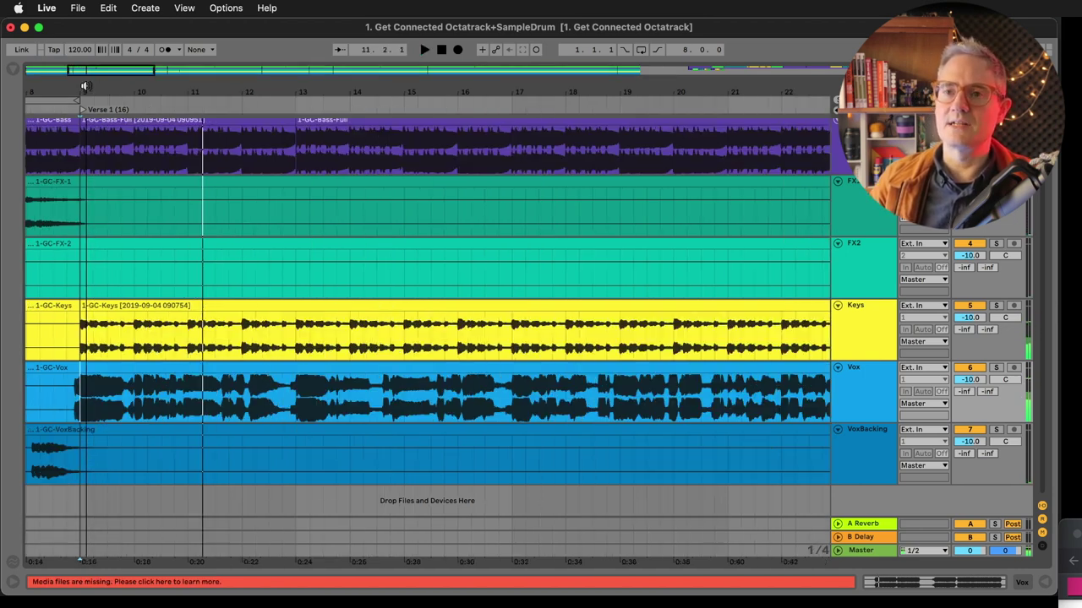
pyautogui.scroll(2, 140, 161)
pyautogui.scroll(-4, 108, 93)
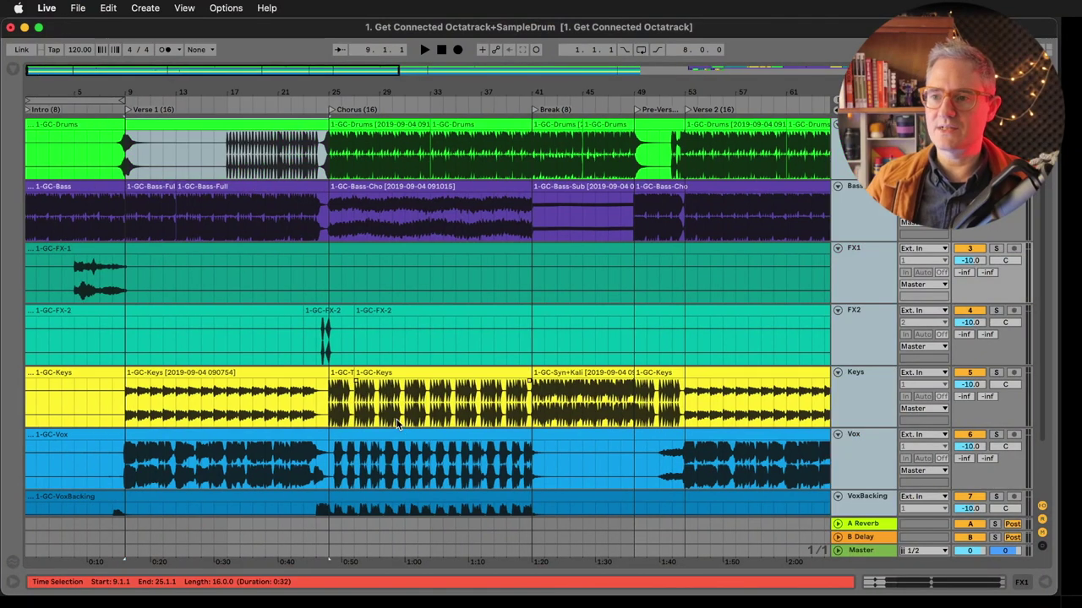
# - Select the 8-bar Intro from bar 1 to bar 9 on the Drums track
pyautogui.click(26, 161)
pyautogui.click(73, 109)
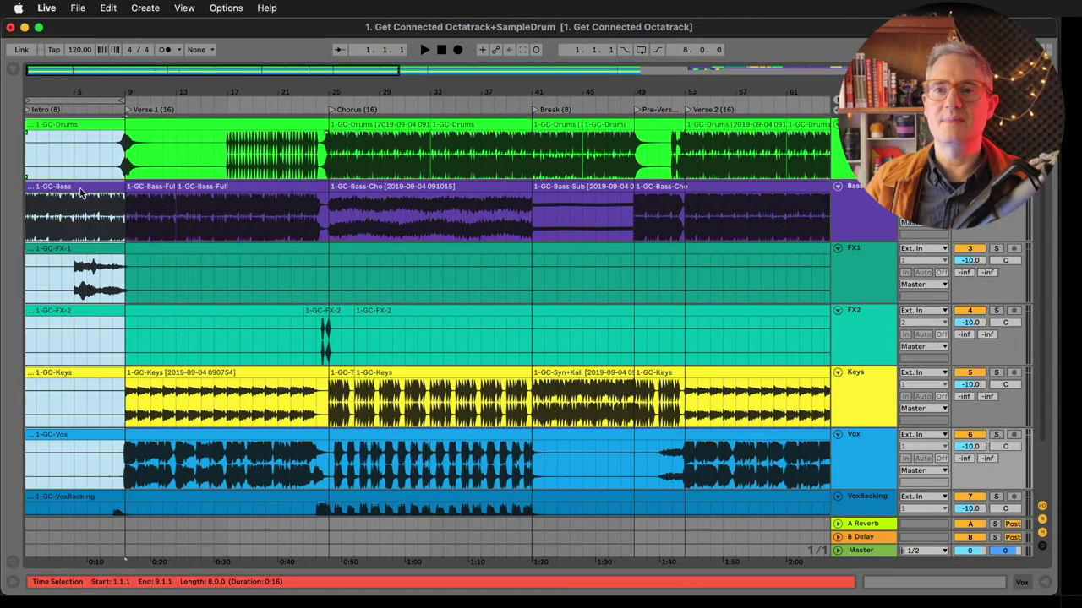
pyautogui.keyDown('shift'); pyautogui.click(124, 142); pyautogui.keyUp('shift')
pyautogui.moveTo(125, 153); pyautogui.dragTo(13, 149)
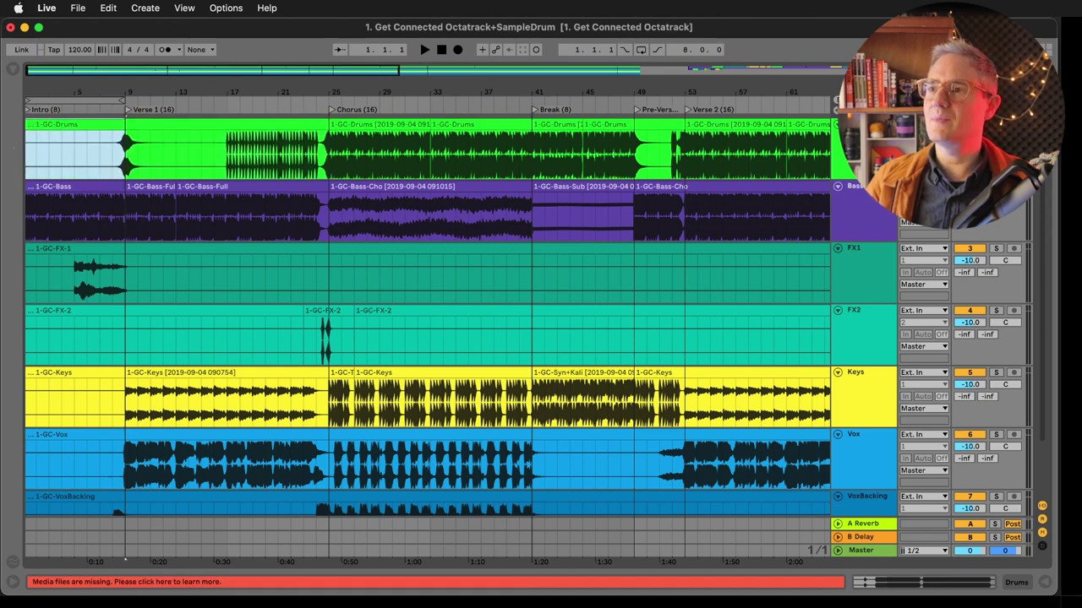
# - Select all seven tracks from Drums through VoxBacking while keeping the Intro time range
pyautogui.click(870, 153)
pyautogui.keyDown('shift'); pyautogui.click(867, 213); pyautogui.keyUp('shift')
pyautogui.keyDown('shift'); pyautogui.click(866, 284); pyautogui.keyUp('shift')
pyautogui.keyDown('shift'); pyautogui.click(858, 350); pyautogui.keyUp('shift')
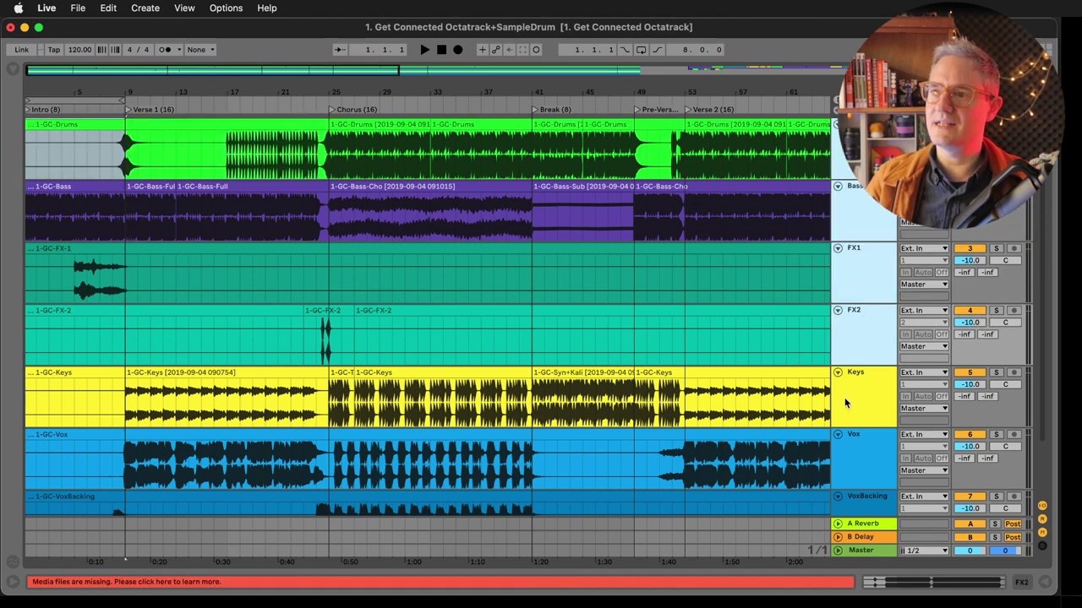
pyautogui.moveTo(845, 403); pyautogui.dragTo(859, 446)
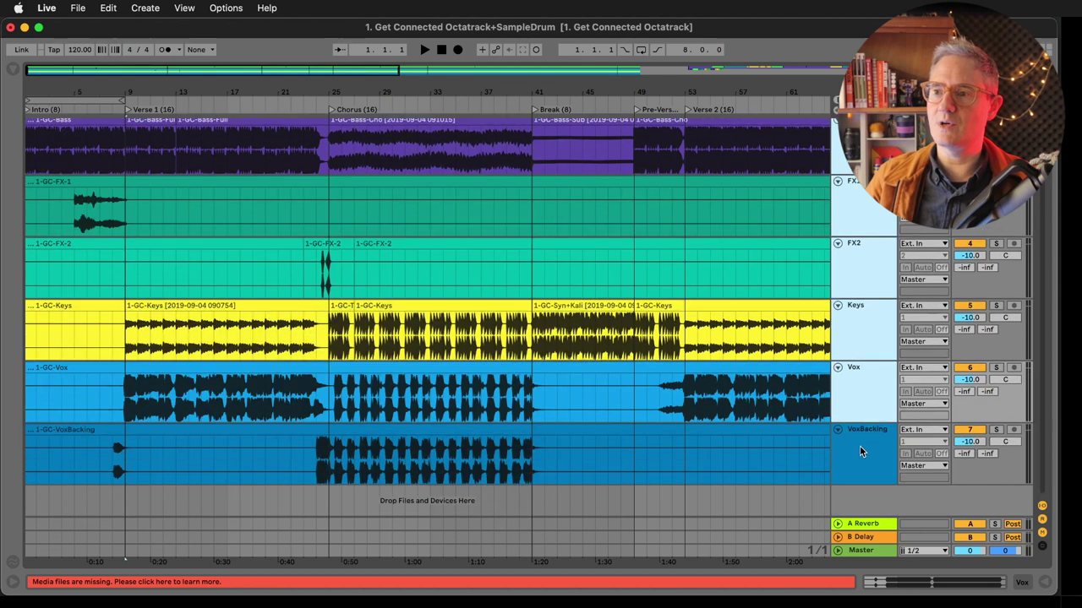
pyautogui.keyDown('shift'); pyautogui.click(859, 447); pyautogui.keyUp('shift')
pyautogui.scroll(3, 790, 331)
# - Start an audio export of the Intro with Selected Tracks Only as the rendered track and continue to saving
pyautogui.click(87, 6)
pyautogui.click(87, 5)
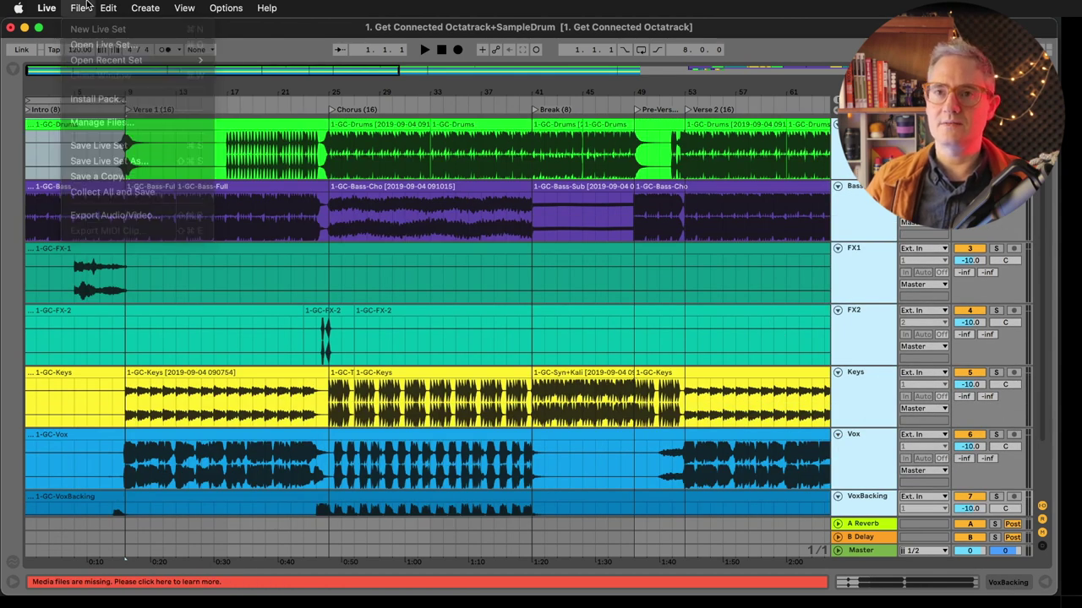
pyautogui.click(87, 5)
pyautogui.click(114, 215)
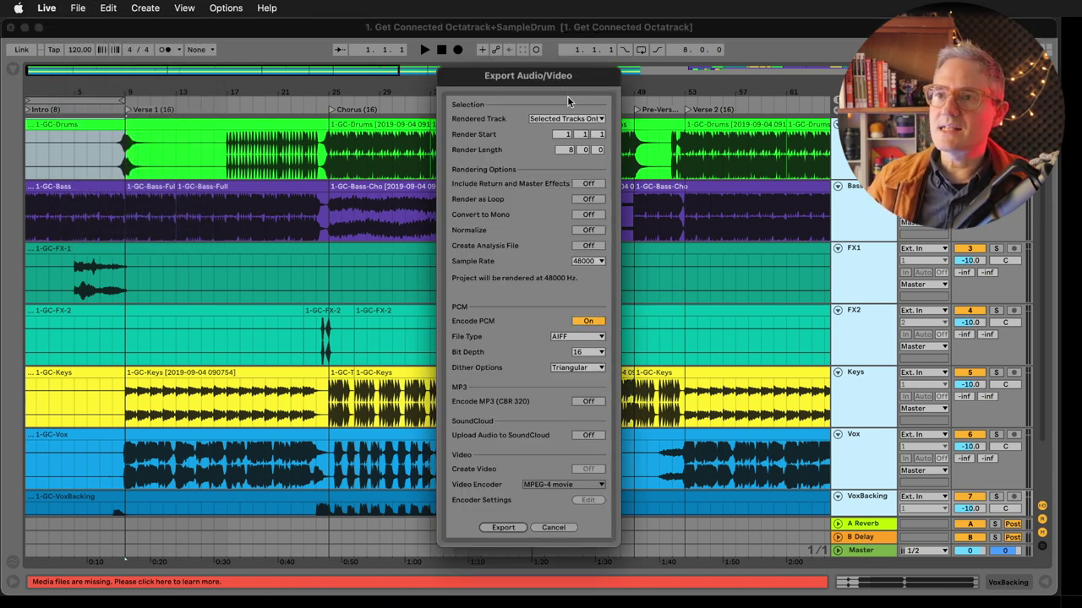
pyautogui.click(565, 120)
pyautogui.click(553, 151)
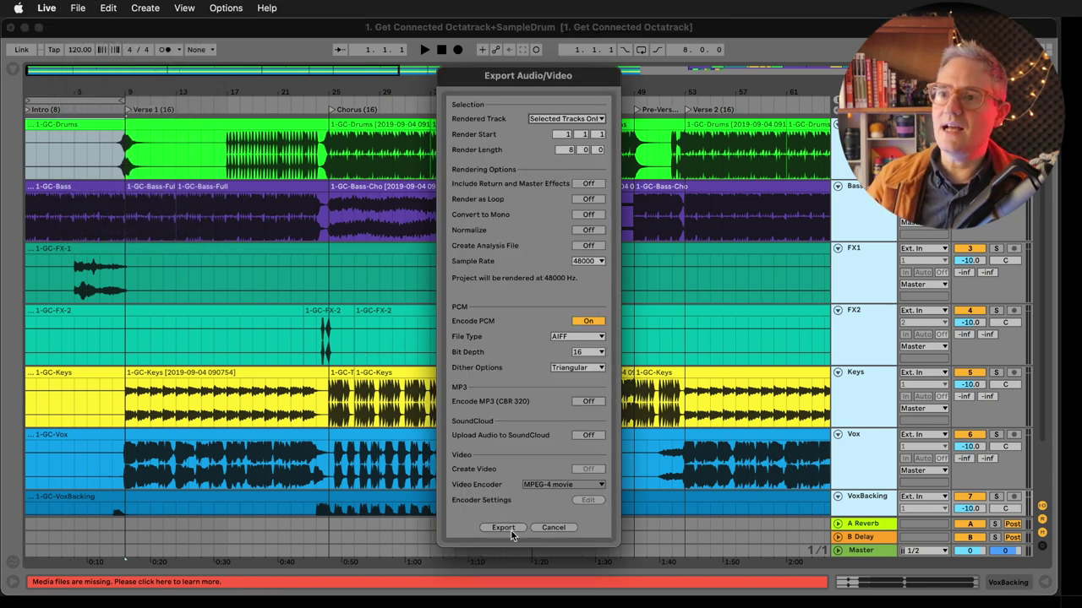
pyautogui.press('Return')
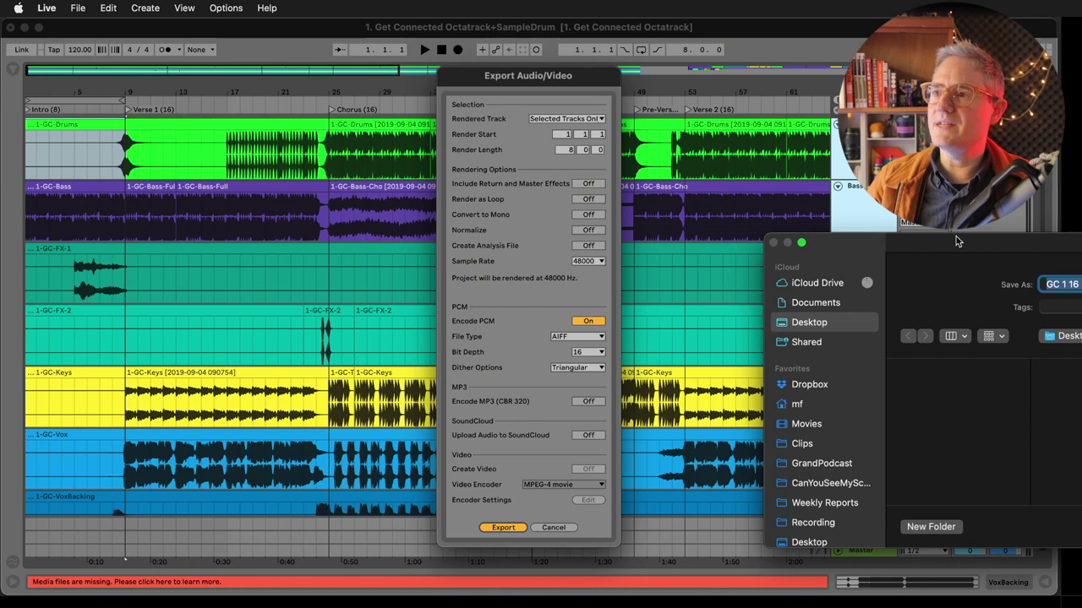
# - Switch to Chrome and check the stem file naming convention in the Synthstrom Deluge article
pyautogui.moveTo(956, 238); pyautogui.dragTo(429, 143)
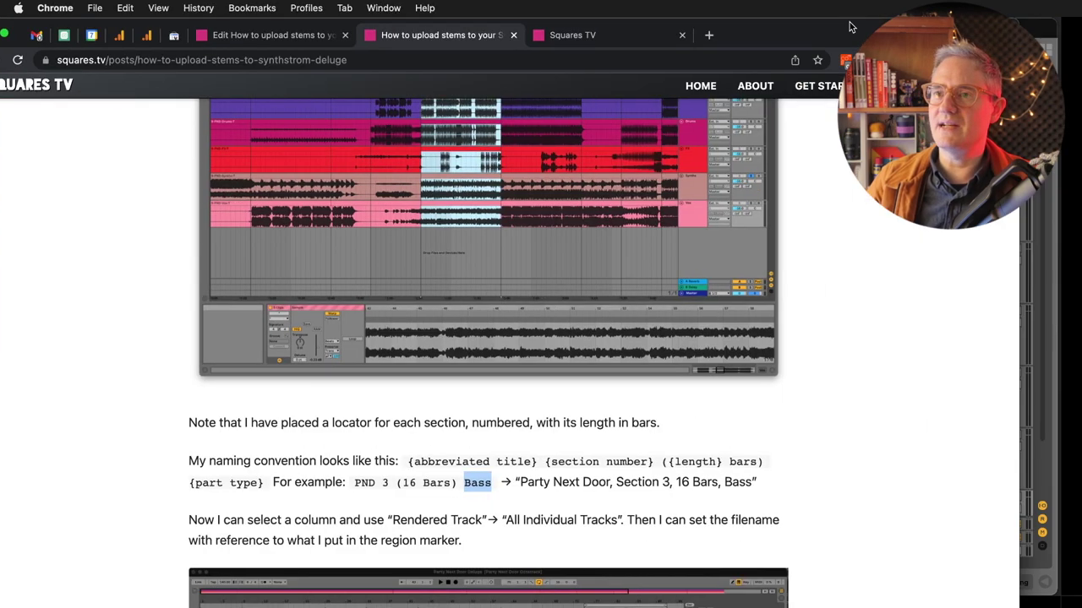
pyautogui.scroll(11, 826, 239)
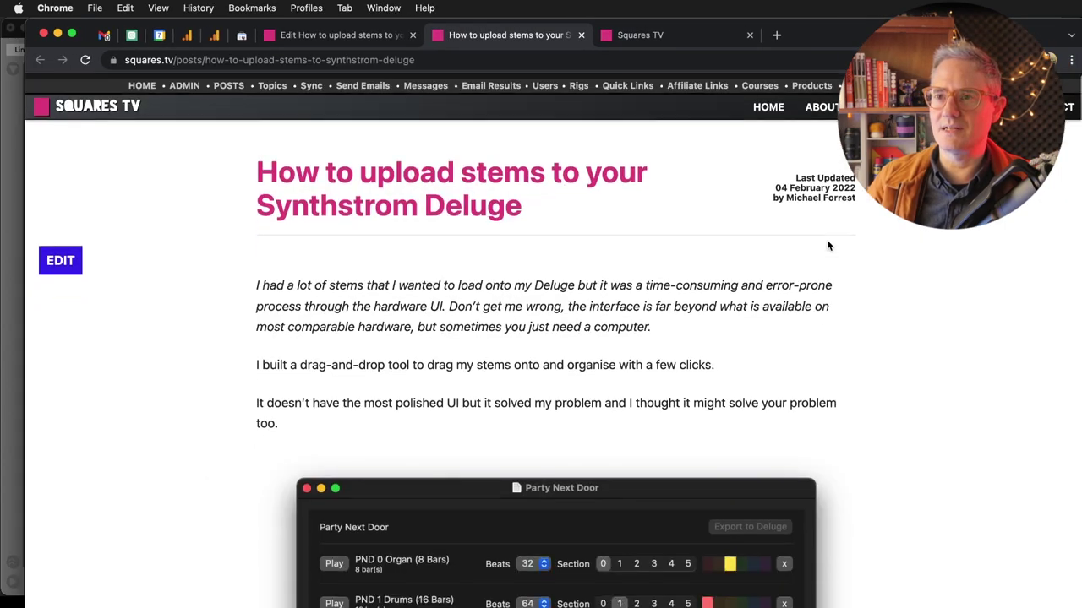
pyautogui.scroll(-10, 827, 243)
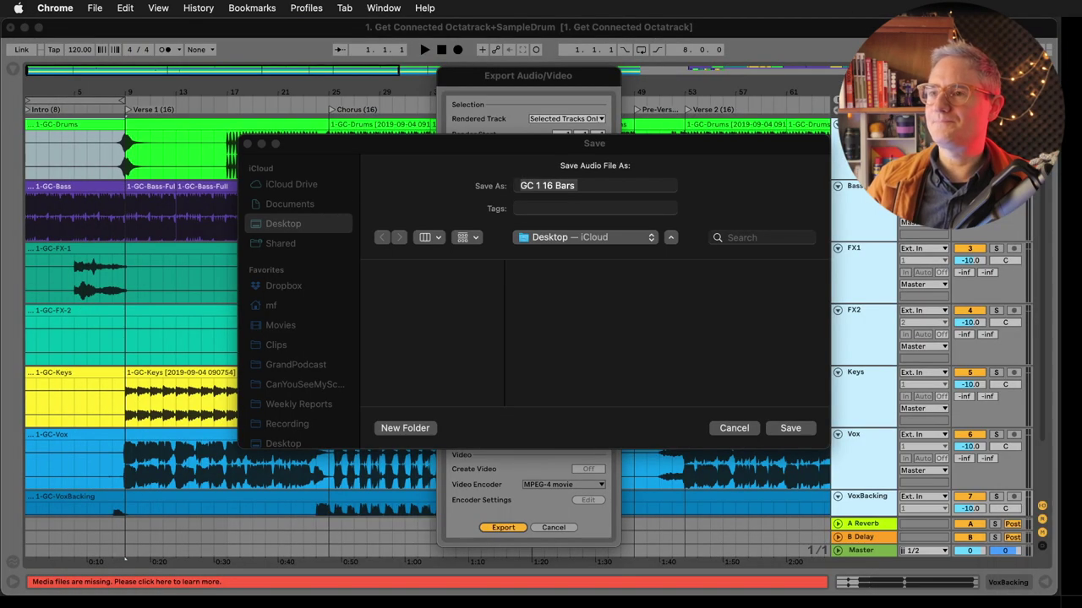
# - Save the Intro stems to the Desktop as "GC 0 8 Bars" and check the exported files in Finder
pyautogui.click(553, 193)
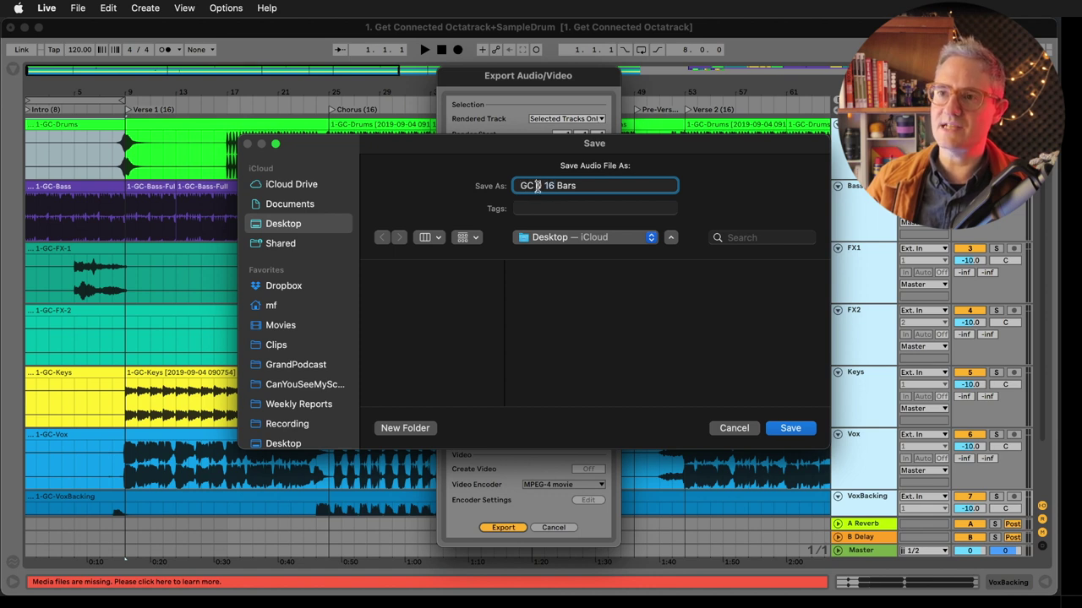
pyautogui.write('D')
pyautogui.press('BackSpace')
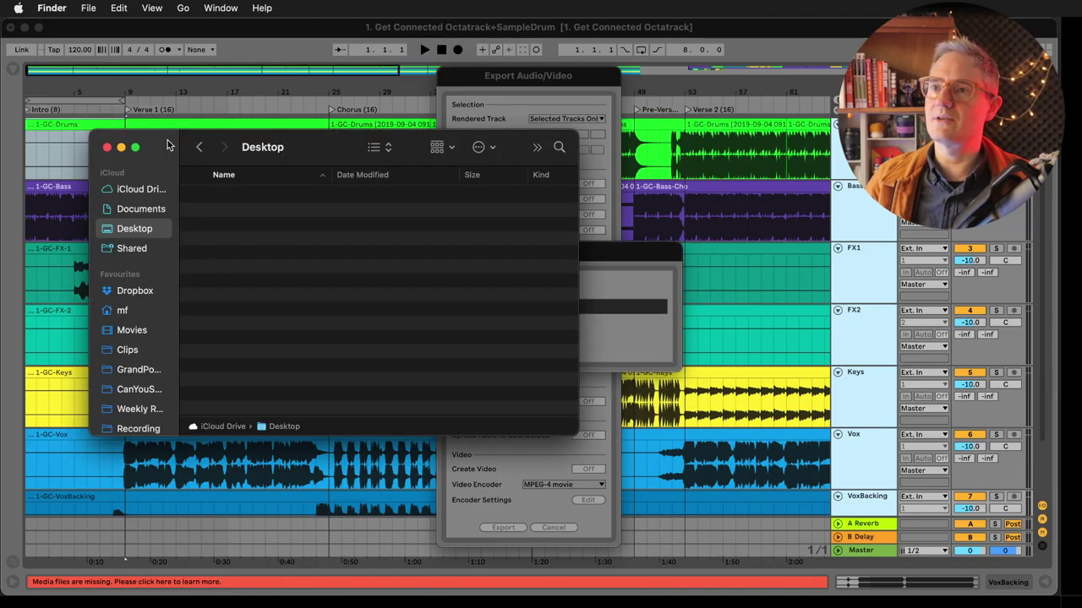
pyautogui.moveTo(414, 394); pyautogui.dragTo(826, 394)
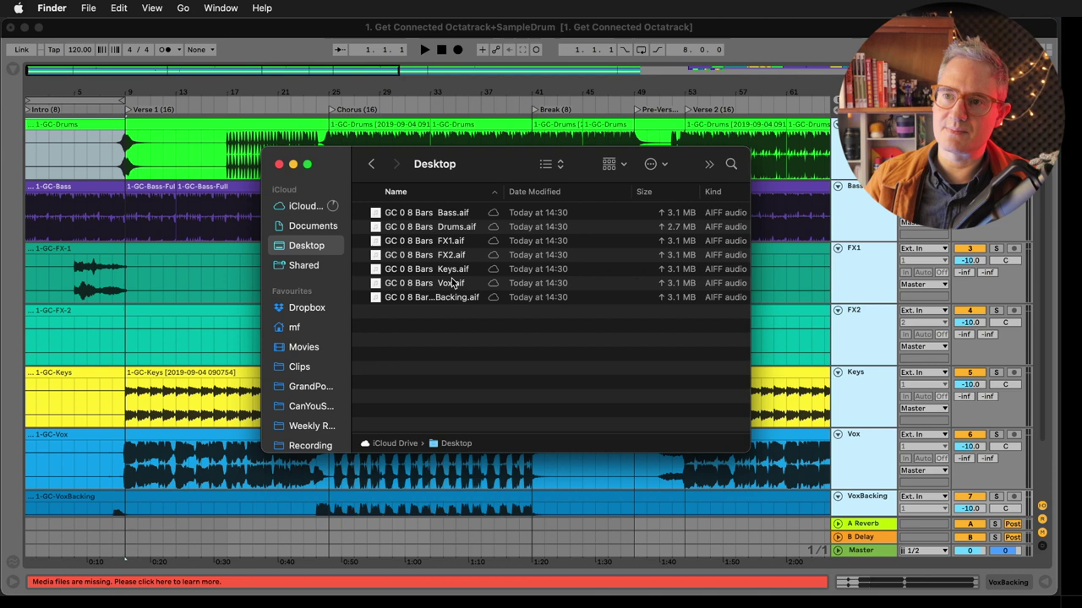
pyautogui.click(279, 164)
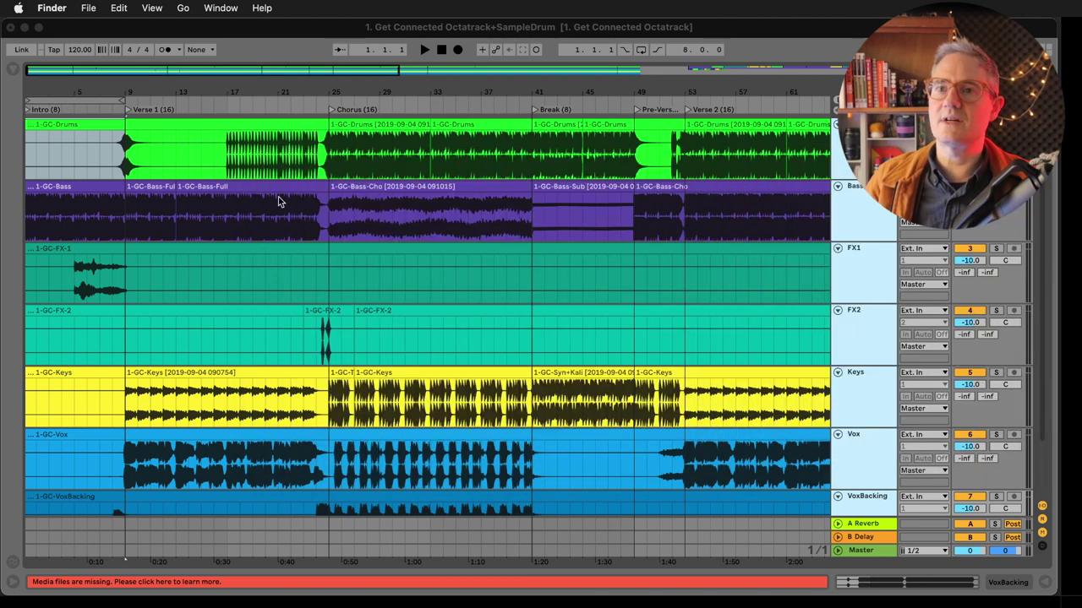
# - Select the 16-bar Verse 1 from bar 9 to bar 25 and all tracks from Drums through VoxBacking
pyautogui.click(127, 165)
pyautogui.moveTo(328, 164); pyautogui.dragTo(126, 165)
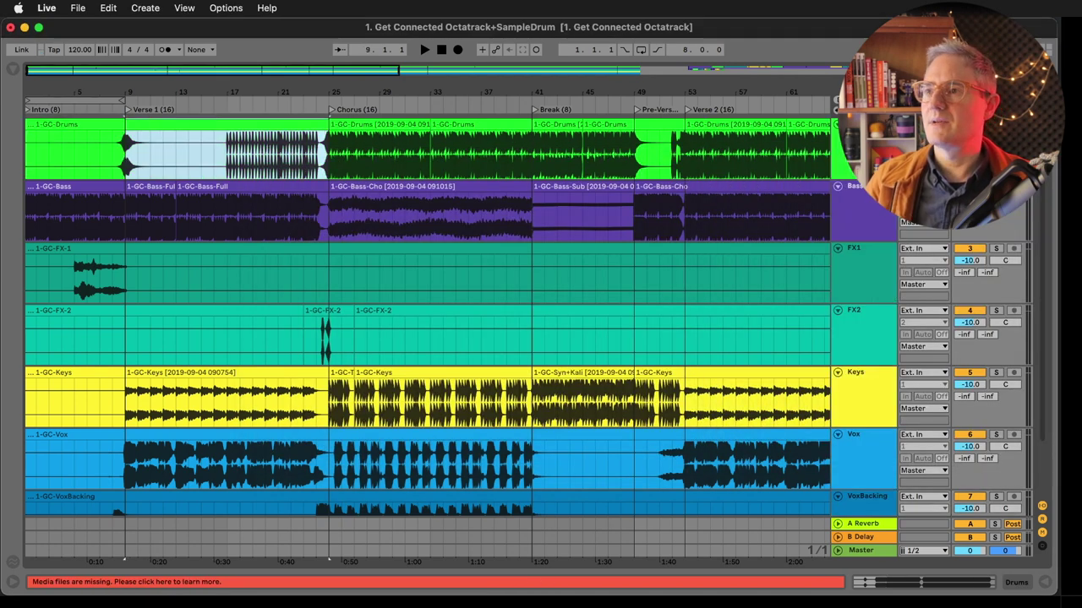
pyautogui.click(872, 157)
pyautogui.keyDown('super'); pyautogui.click(874, 217); pyautogui.keyUp('super')
pyautogui.keyDown('super'); pyautogui.click(873, 286); pyautogui.keyUp('super')
pyautogui.keyDown('super'); pyautogui.click(876, 345); pyautogui.keyUp('super')
pyautogui.keyDown('super'); pyautogui.click(876, 397); pyautogui.keyUp('super')
pyautogui.keyDown('super'); pyautogui.click(862, 478); pyautogui.keyUp('super')
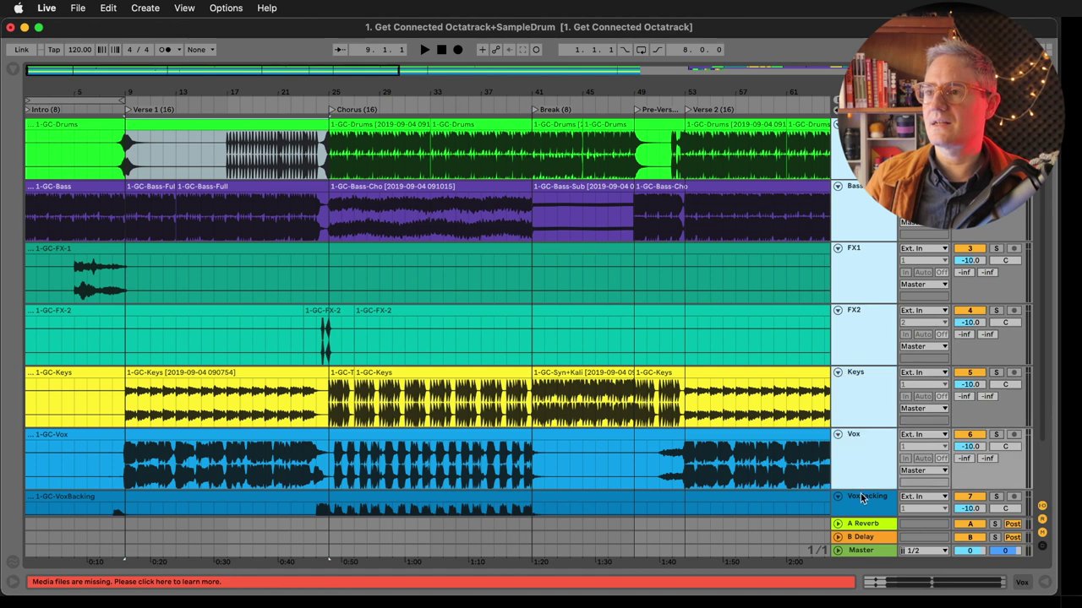
# - Export the selected Verse 1 tracks to the Desktop as "GC 1 16 Bars"
pyautogui.press('super+shift+r')
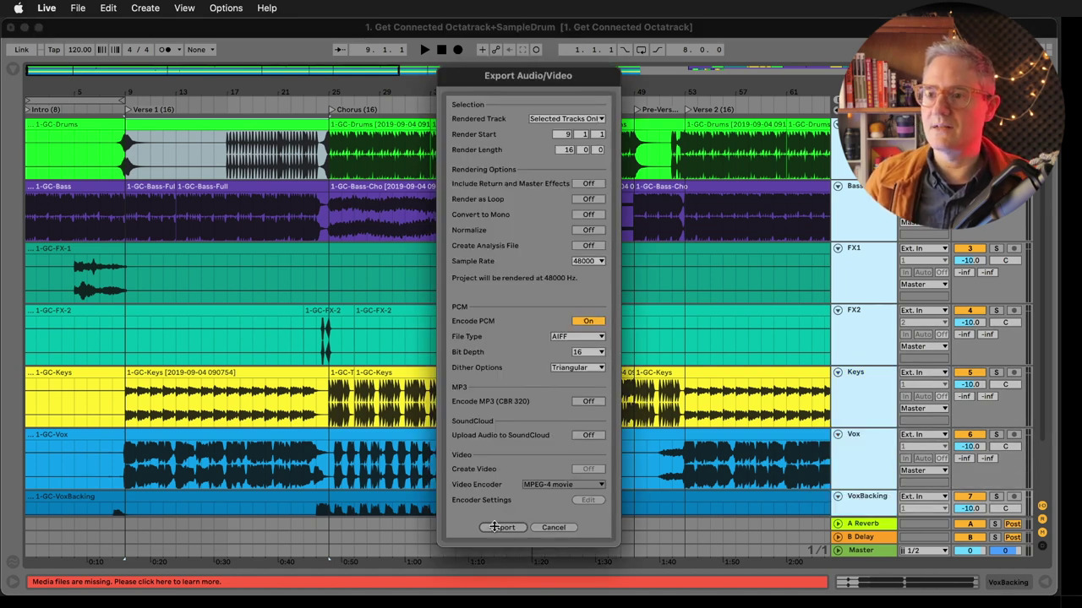
pyautogui.press('Return')
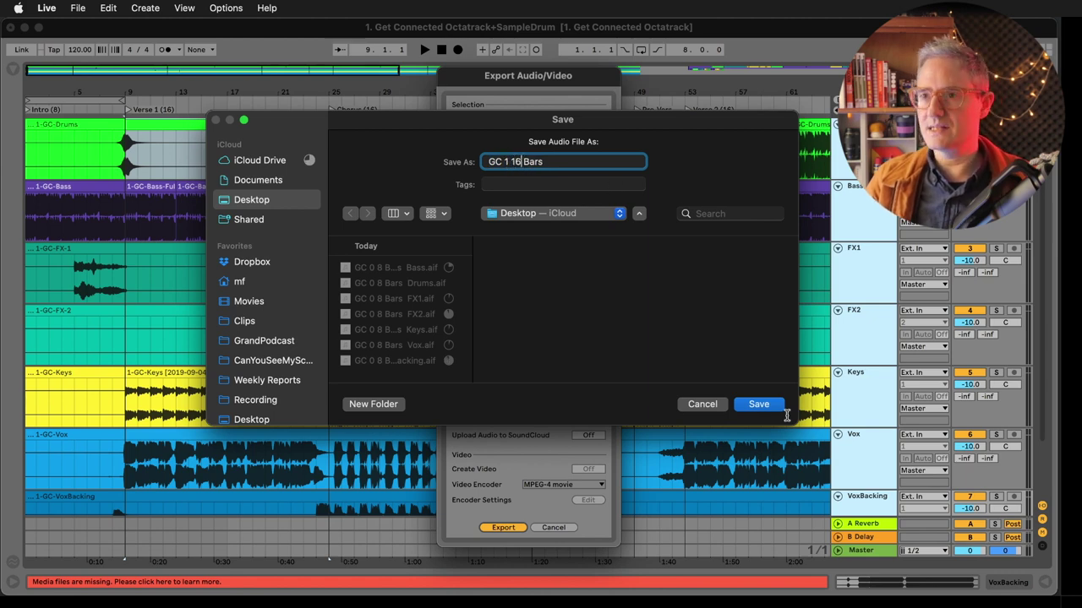
pyautogui.click(759, 405)
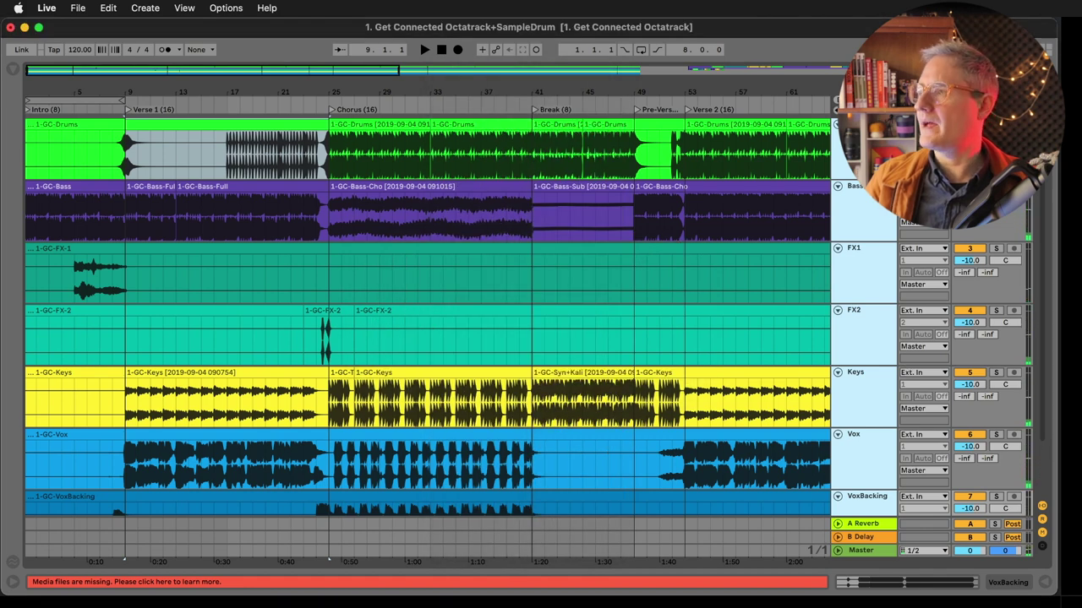
# - Switch to Finder, review the exported Intro and Verse 1 stem files on the Desktop, and close the window
pyautogui.press('super+Tab')
pyautogui.moveTo(512, 113); pyautogui.dragTo(331, 171)
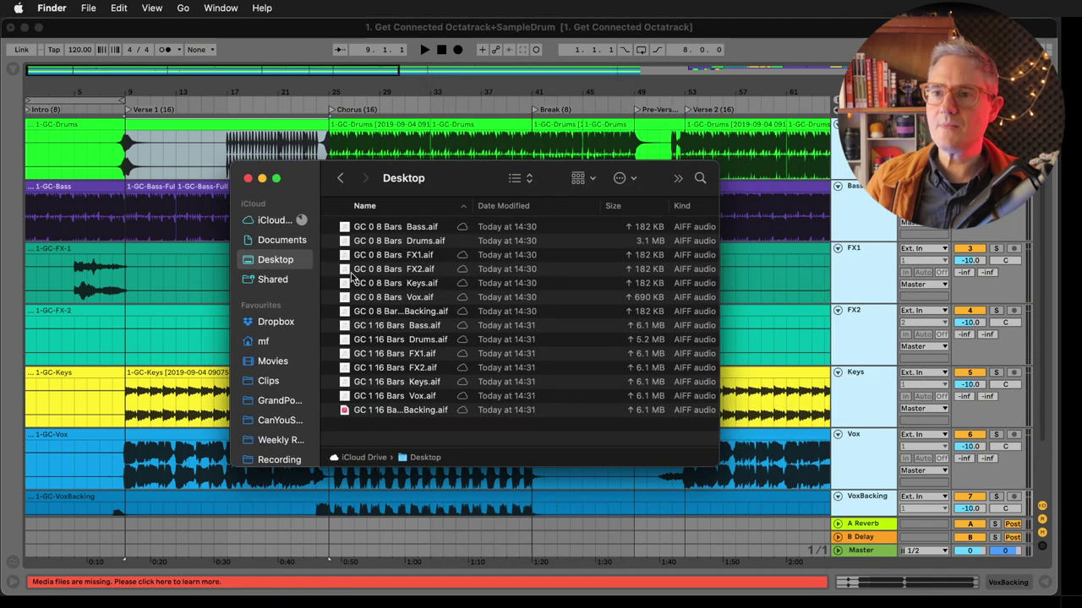
pyautogui.scroll(1, 428, 292)
pyautogui.scroll(-1, 440, 292)
pyautogui.scroll(1, 453, 295)
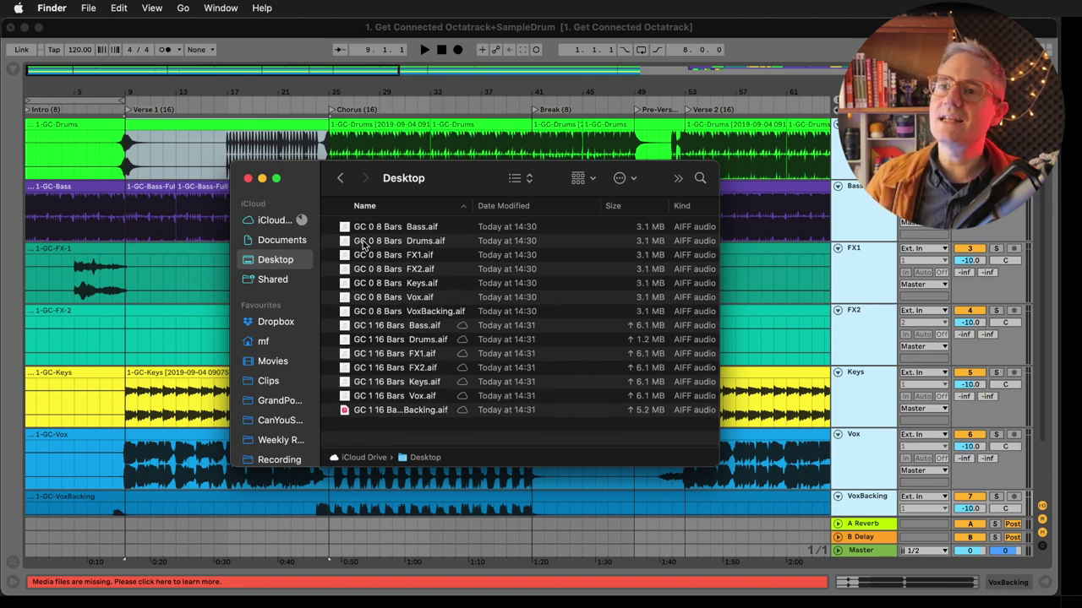
pyautogui.click(248, 178)
# - Select the 16-bar Chorus from bar 25 to bar 41 on the Drums track
pyautogui.click(338, 173)
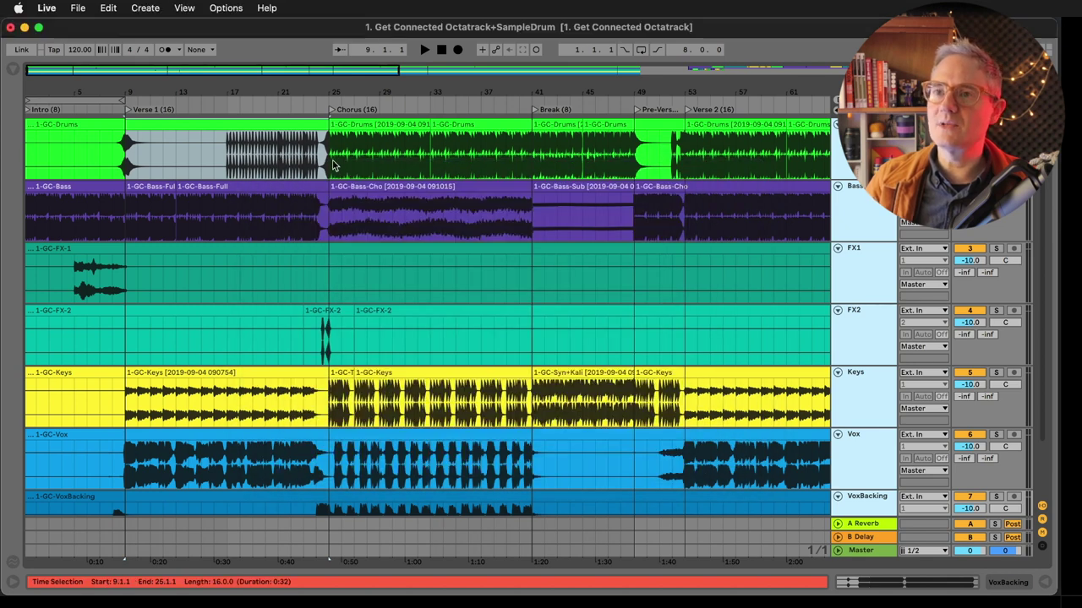
pyautogui.click(332, 166)
pyautogui.moveTo(327, 166); pyautogui.dragTo(542, 158)
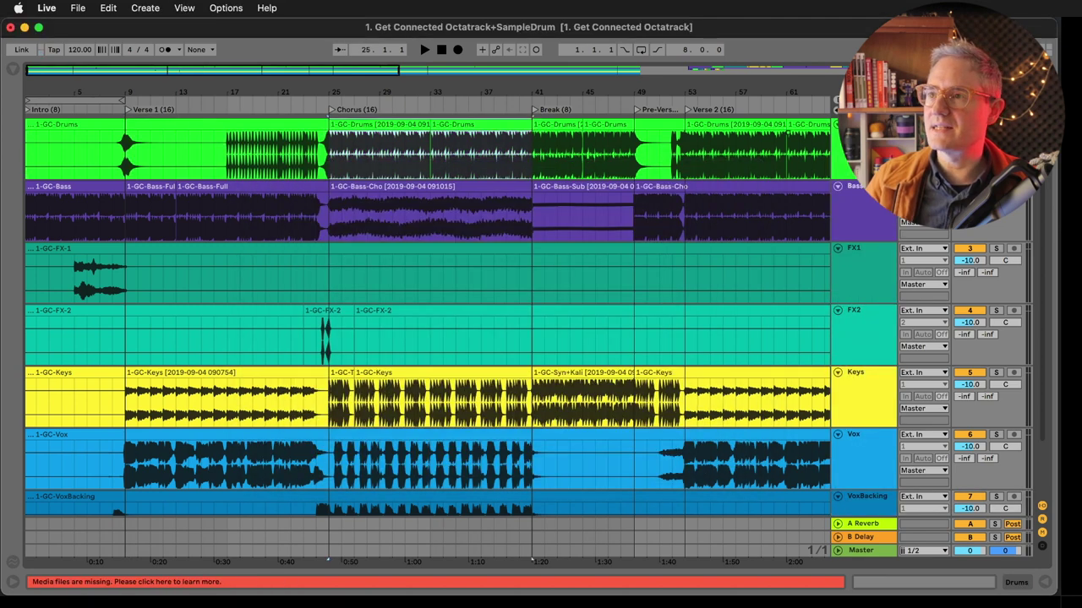
# - Select the FX1, FX2, Keys, Vox and VoxBacking tracks while keeping the Chorus time range
pyautogui.click(877, 300)
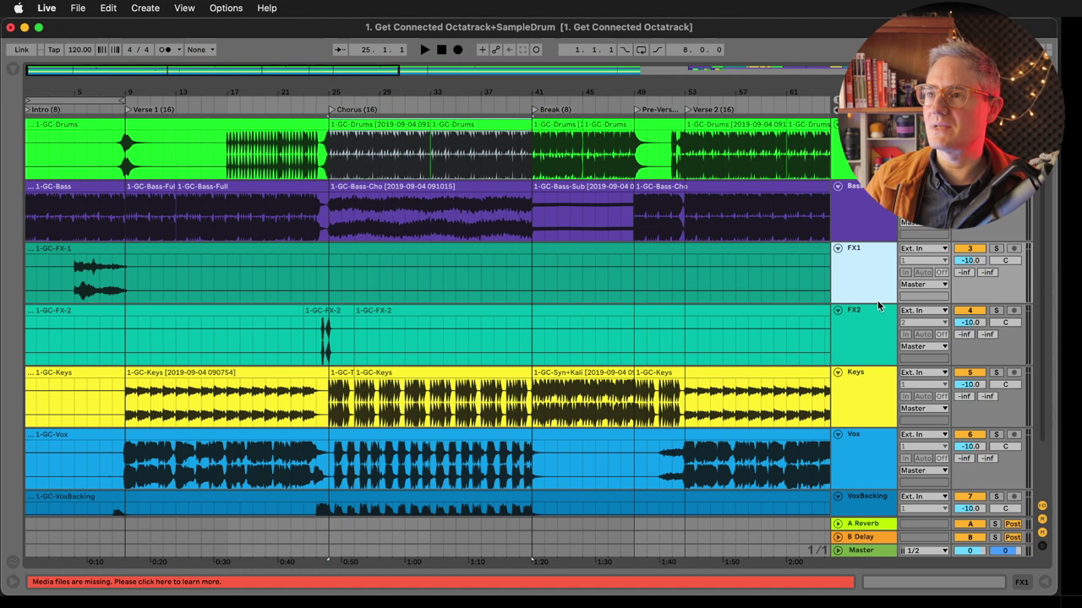
pyautogui.keyDown('super'); pyautogui.click(874, 354); pyautogui.keyUp('super')
pyautogui.keyDown('super'); pyautogui.click(870, 406); pyautogui.keyUp('super')
pyautogui.keyDown('super'); pyautogui.click(863, 463); pyautogui.keyUp('super')
pyautogui.keyDown('super'); pyautogui.click(860, 504); pyautogui.keyUp('super')
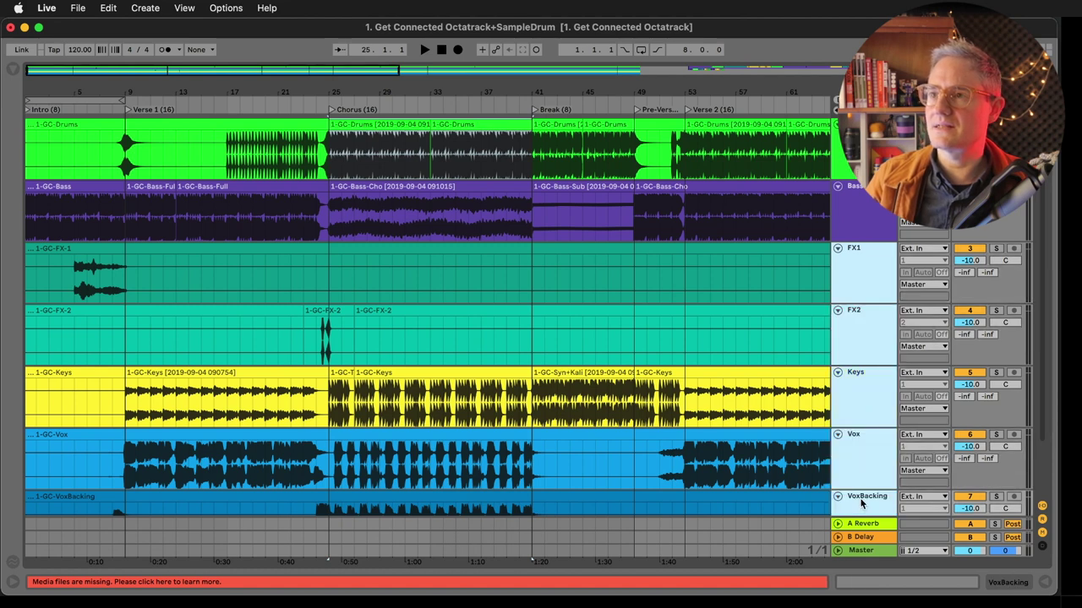
pyautogui.scroll(-2, 380, 172)
# - Export the selected Chorus tracks to the Desktop as "GC 2 16 Bars"
pyautogui.press('super+shift+r')
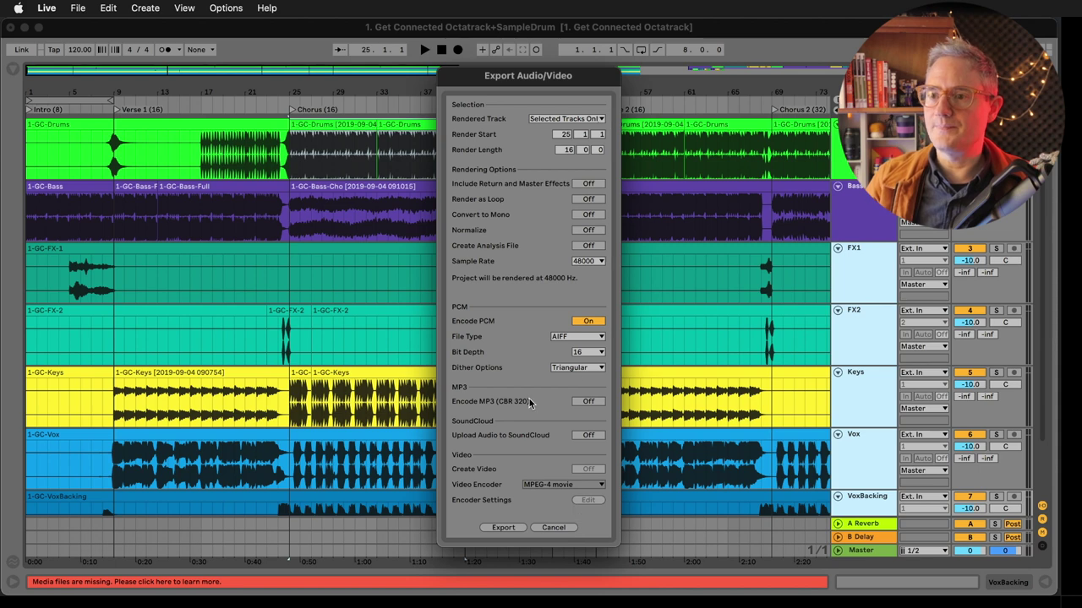
pyautogui.click(503, 527)
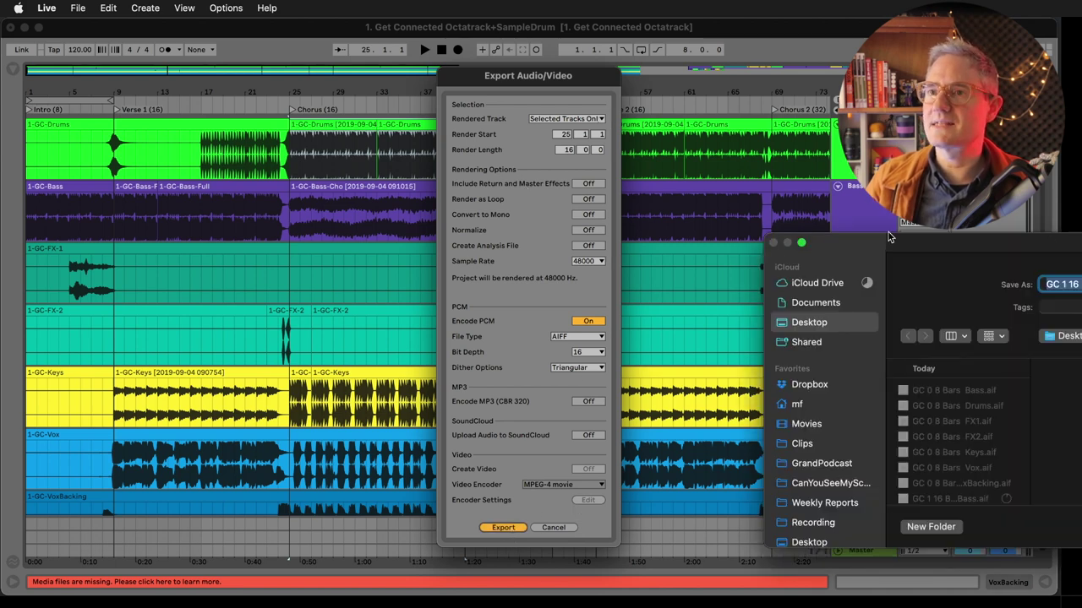
pyautogui.moveTo(852, 241); pyautogui.dragTo(385, 155)
pyautogui.moveTo(534, 84); pyautogui.dragTo(700, 107)
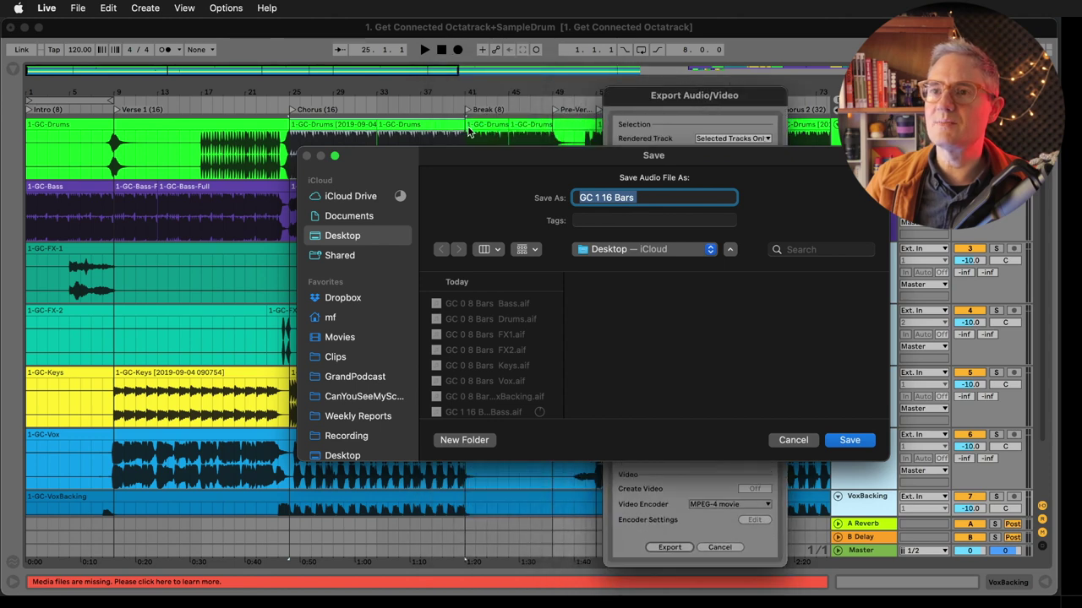
pyautogui.click(593, 198)
pyautogui.press('BackSpace')
pyautogui.write('2')
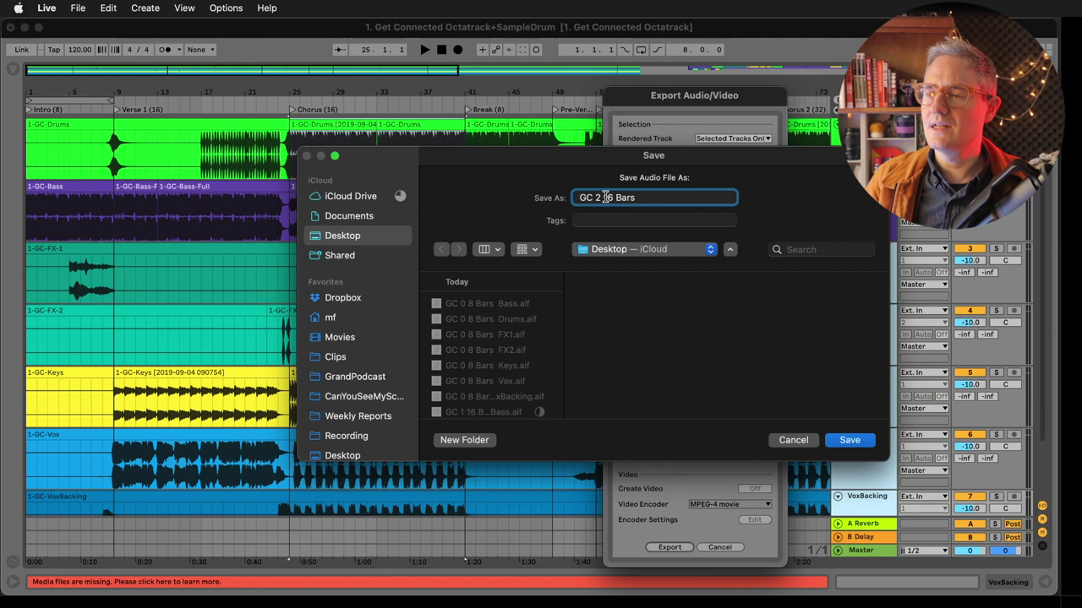
pyautogui.click(842, 441)
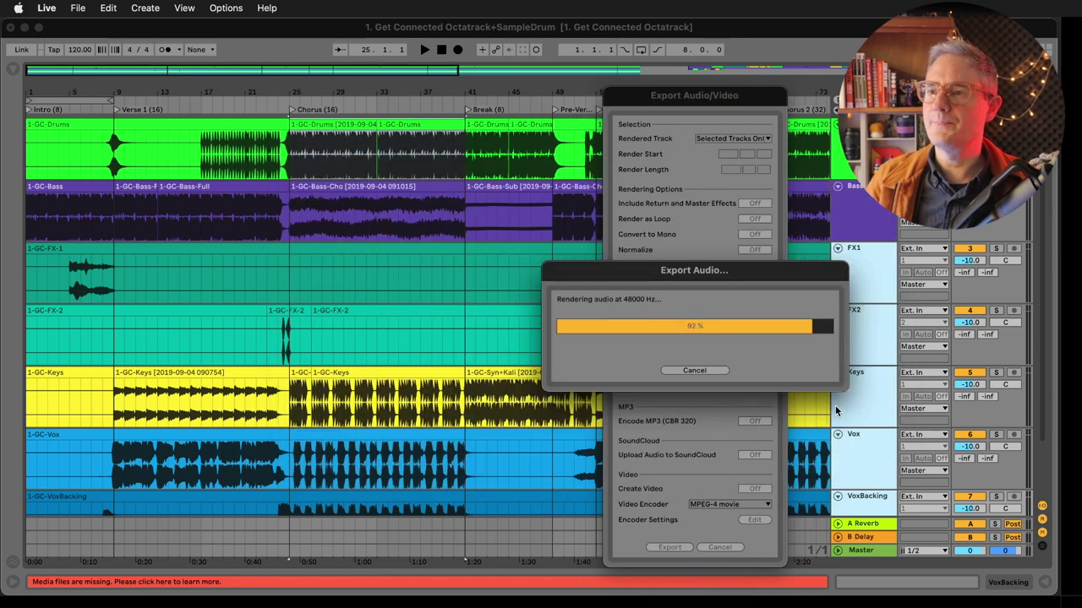
# - Switch to Finder and review the exported Chorus stem files on the Desktop
pyautogui.click(966, 583)
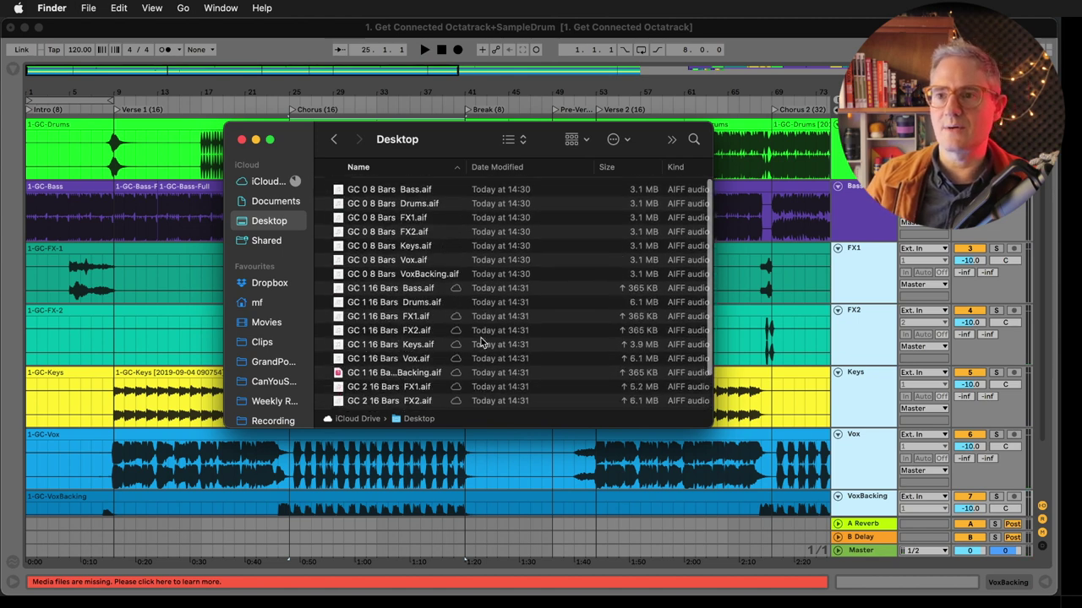
pyautogui.scroll(-3, 467, 339)
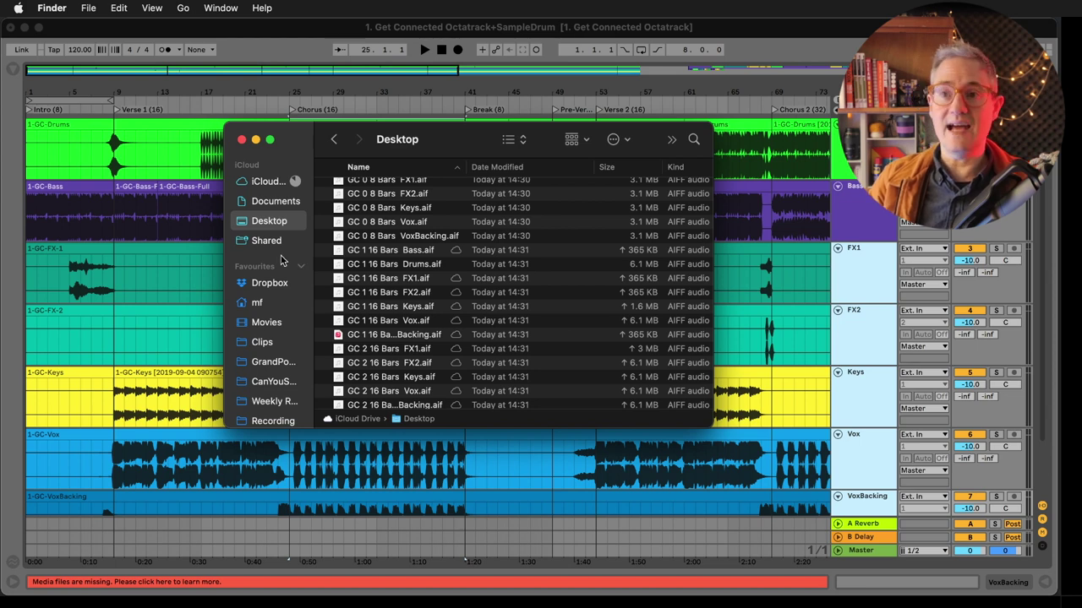
pyautogui.moveTo(300, 155); pyautogui.dragTo(340, 176)
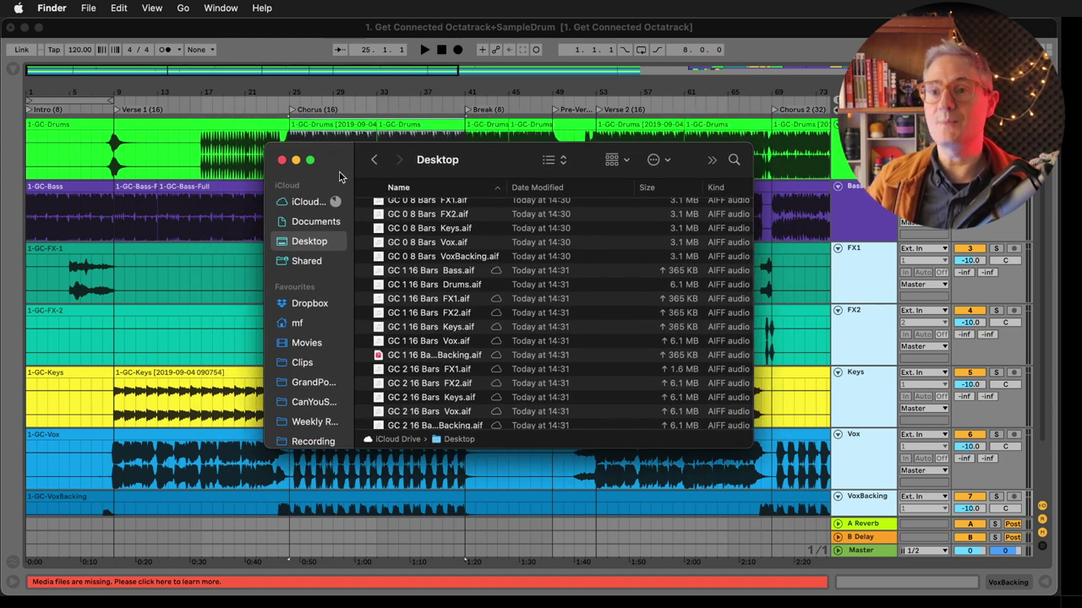
# - Switch to Deluge Stems Uploader and add all the exported stem files from the Desktop to the untitled document
pyautogui.moveTo(8, 448)
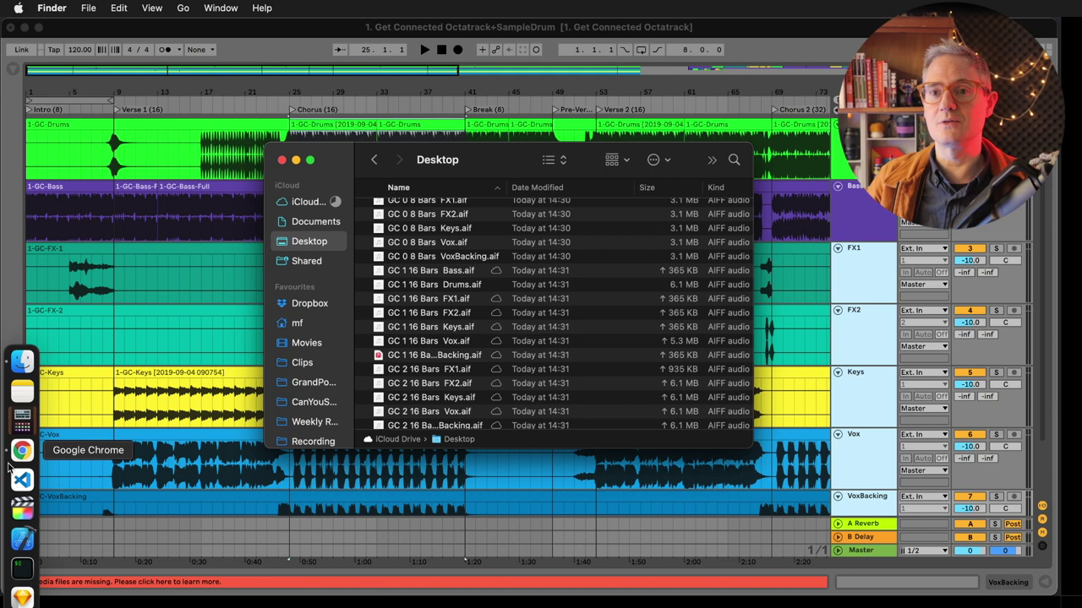
pyautogui.click(21, 420)
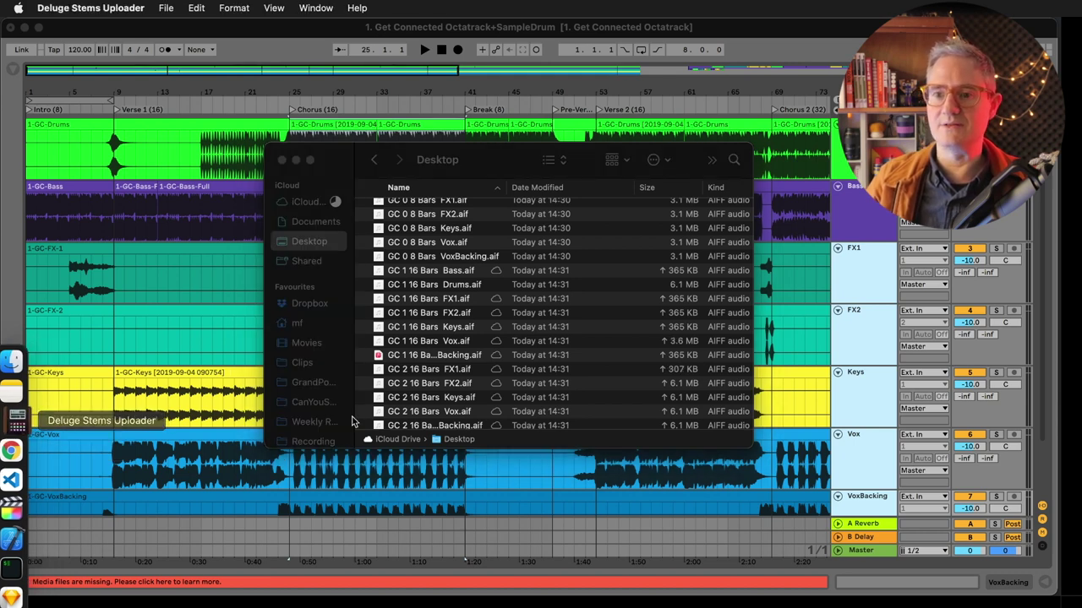
pyautogui.moveTo(1033, 270); pyautogui.dragTo(332, 210)
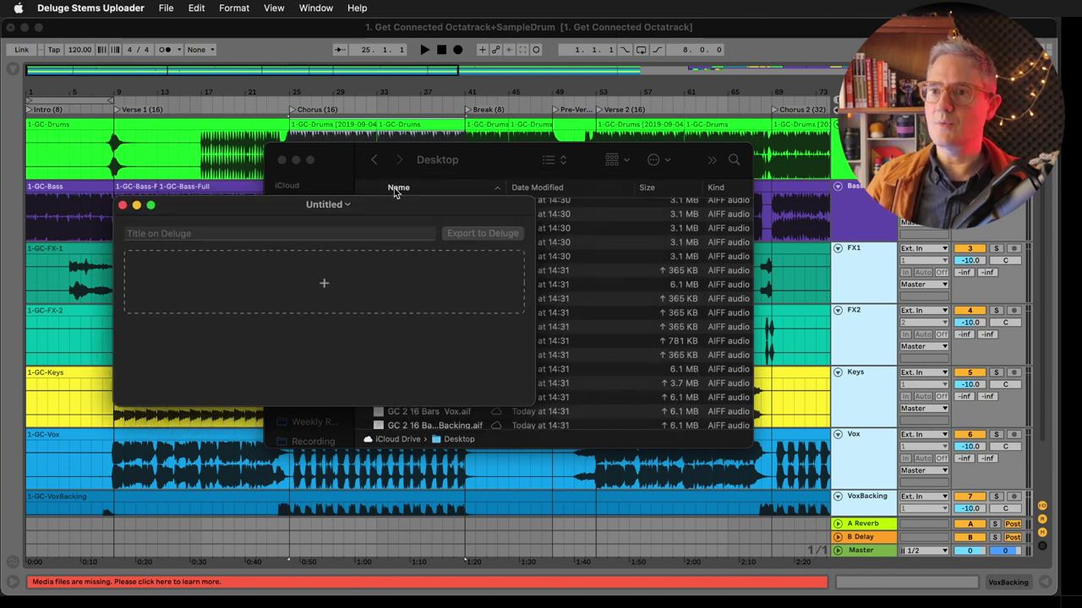
pyautogui.moveTo(330, 156); pyautogui.dragTo(690, 208)
pyautogui.press('super+a')
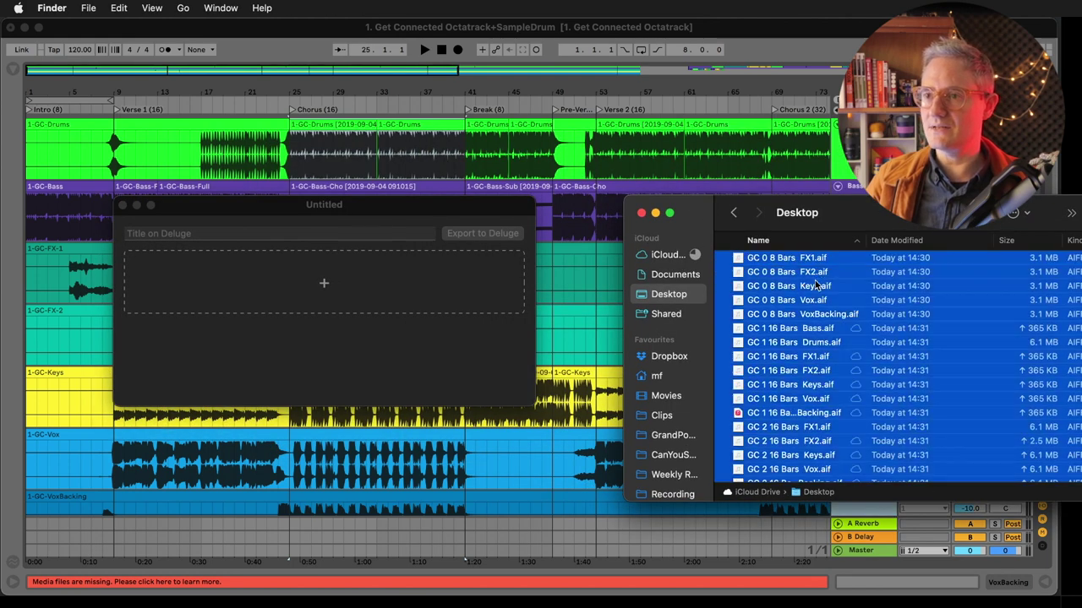
pyautogui.moveTo(794, 265); pyautogui.dragTo(472, 336)
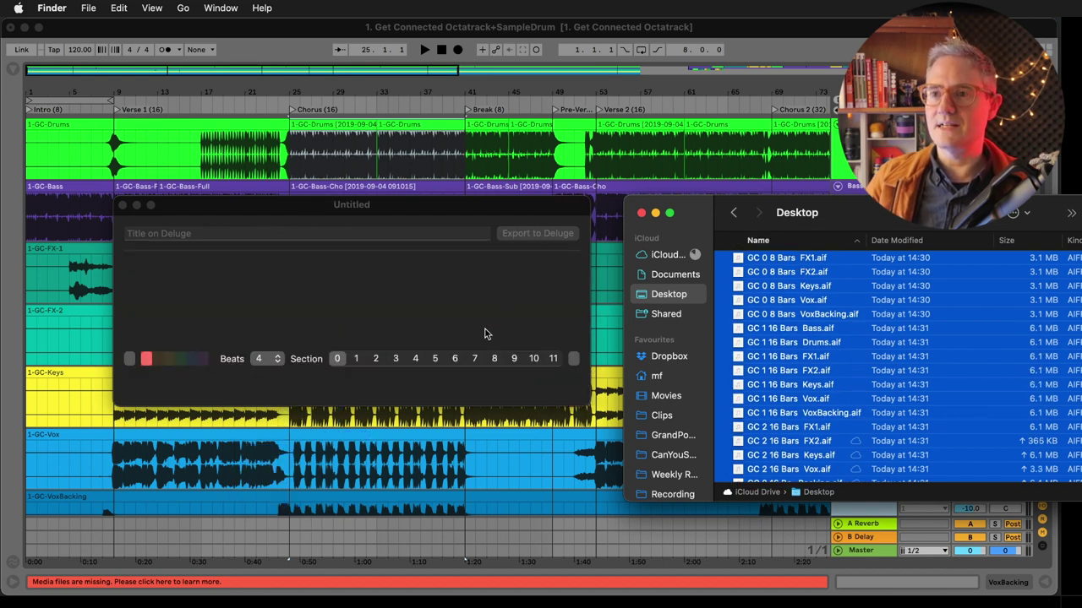
# - Close the Finder window and enlarge the uploader window to nearly full screen height to show the stem list
pyautogui.click(586, 407)
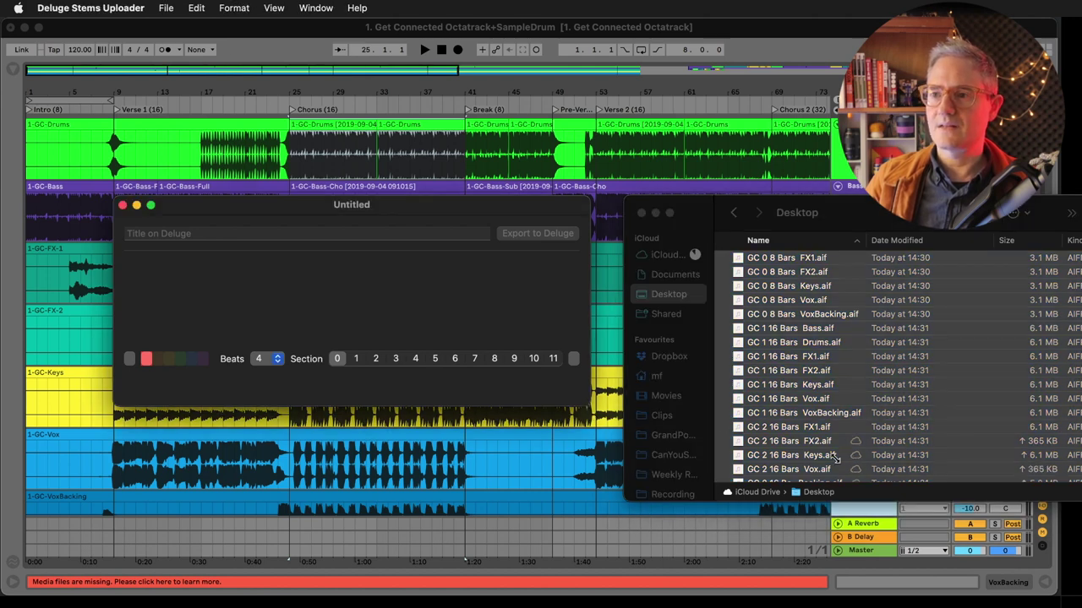
pyautogui.press('super+w')
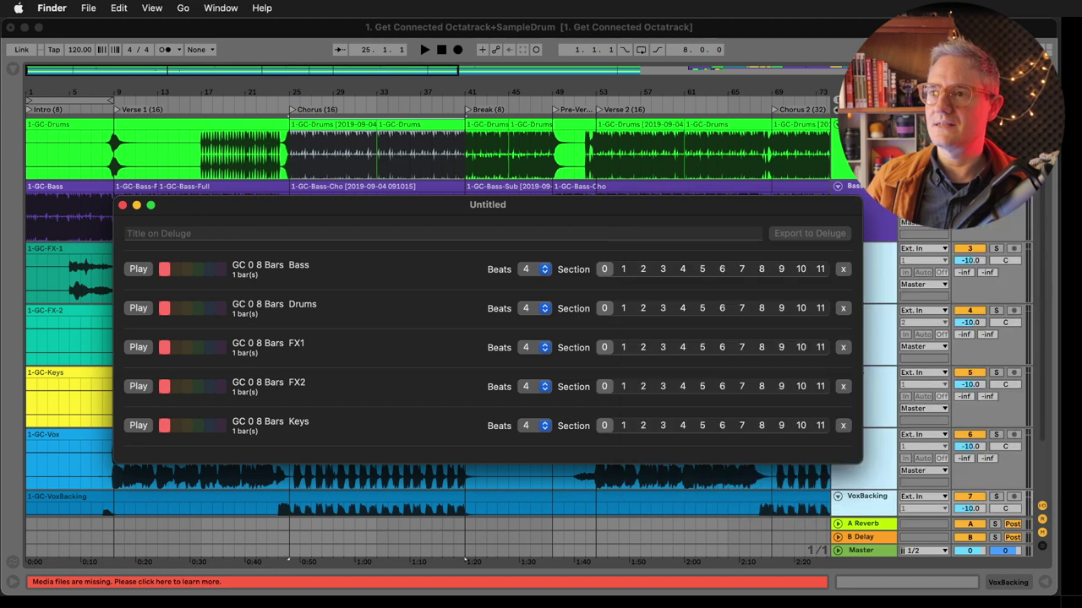
pyautogui.moveTo(490, 220); pyautogui.dragTo(493, 171)
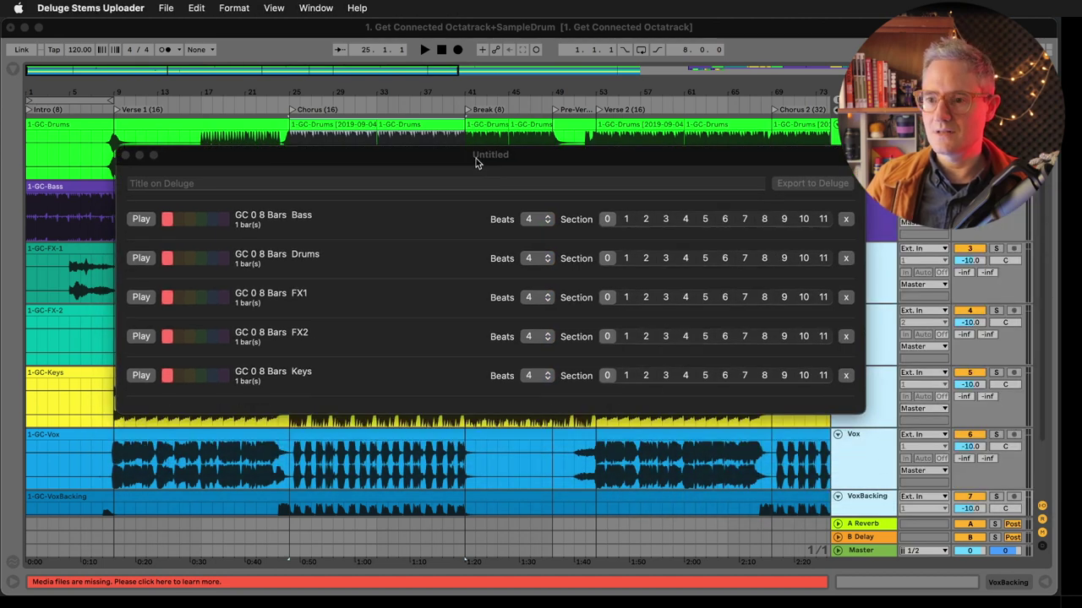
pyautogui.click(476, 161)
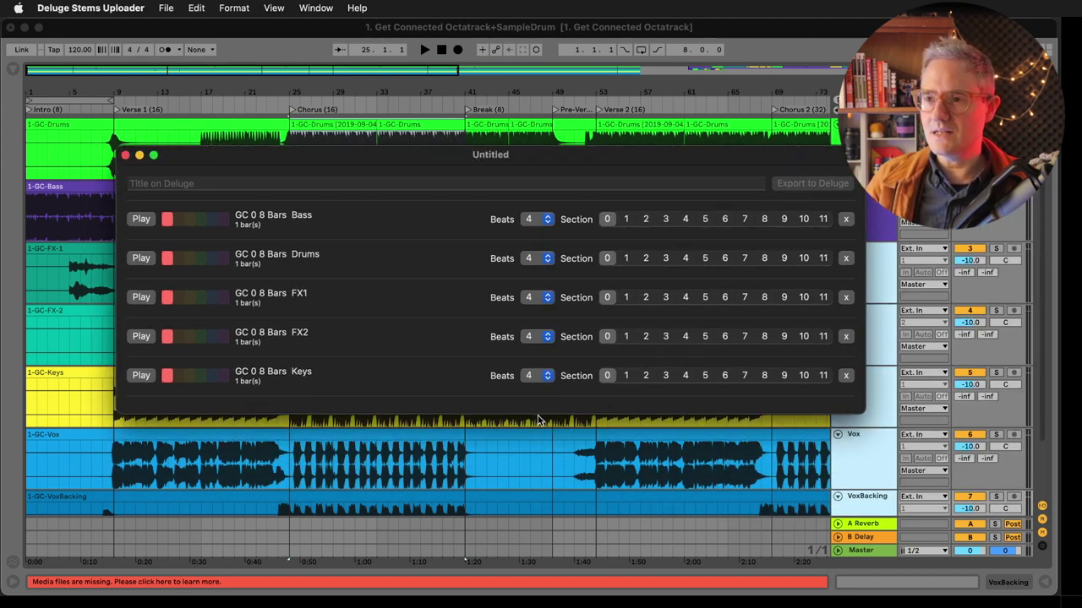
pyautogui.moveTo(538, 415); pyautogui.dragTo(545, 579)
pyautogui.moveTo(555, 146); pyautogui.dragTo(553, 20)
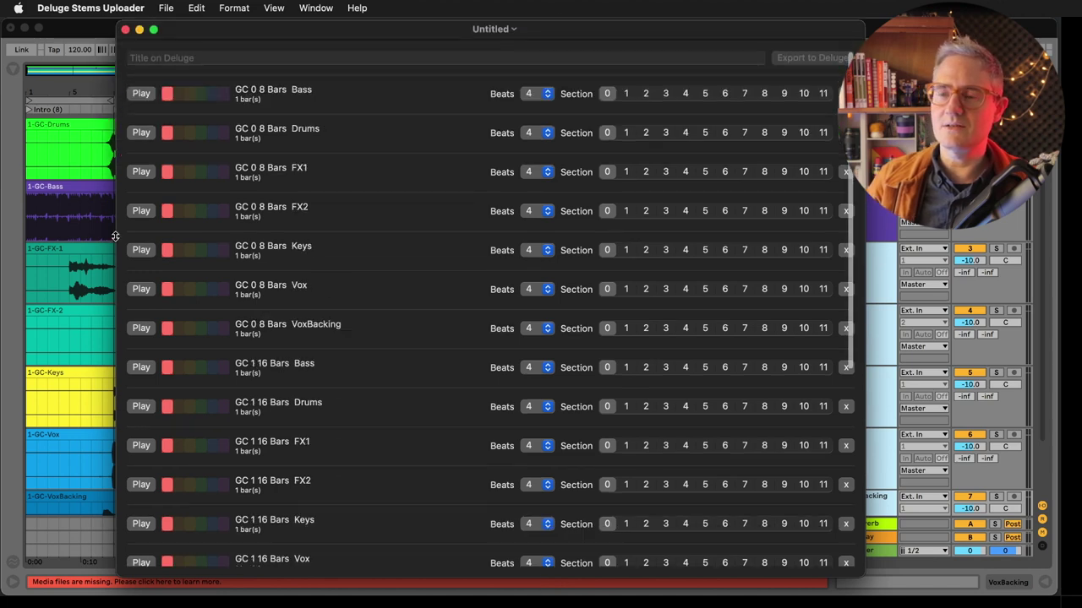
pyautogui.scroll(-3, 630, 396)
pyautogui.scroll(3, 631, 397)
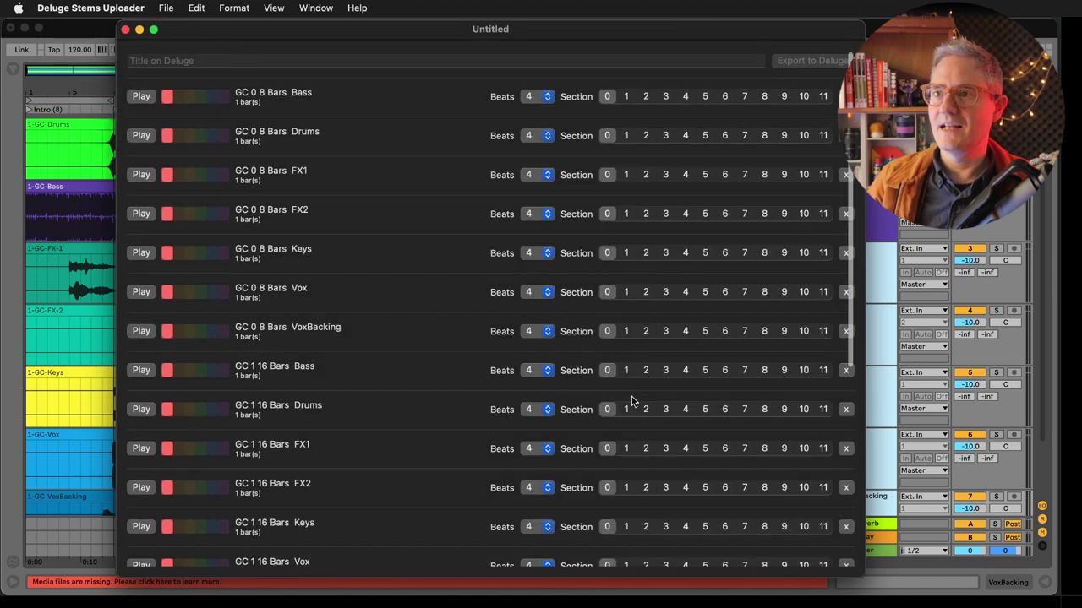
# - Save the document to the Desktop as "Get Connected Demo" and set its title on the Deluge to "Get Connected Demo"
pyautogui.click(511, 32)
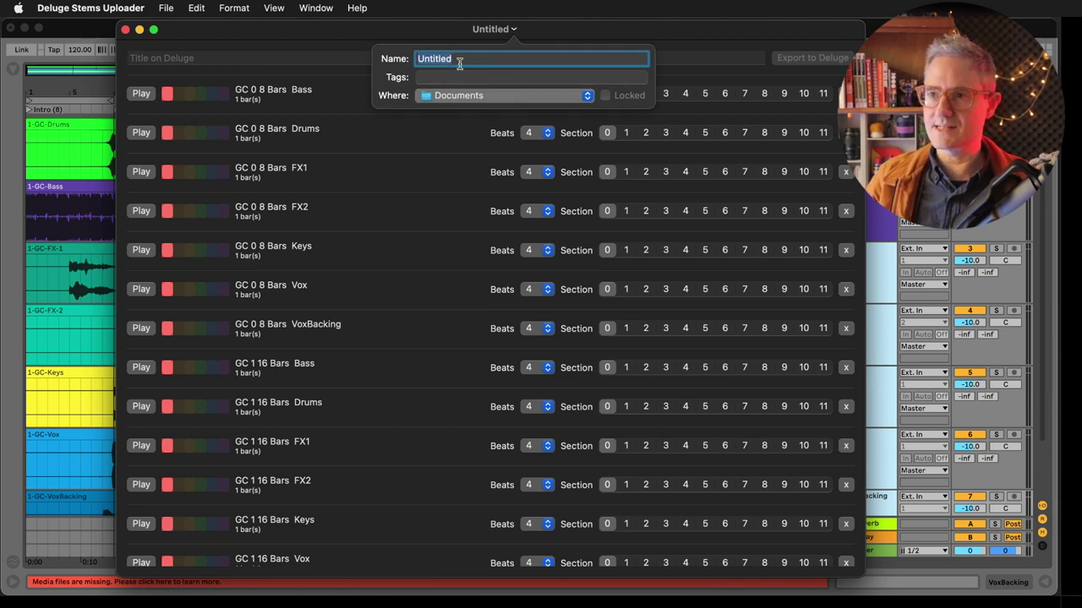
pyautogui.click(558, 95)
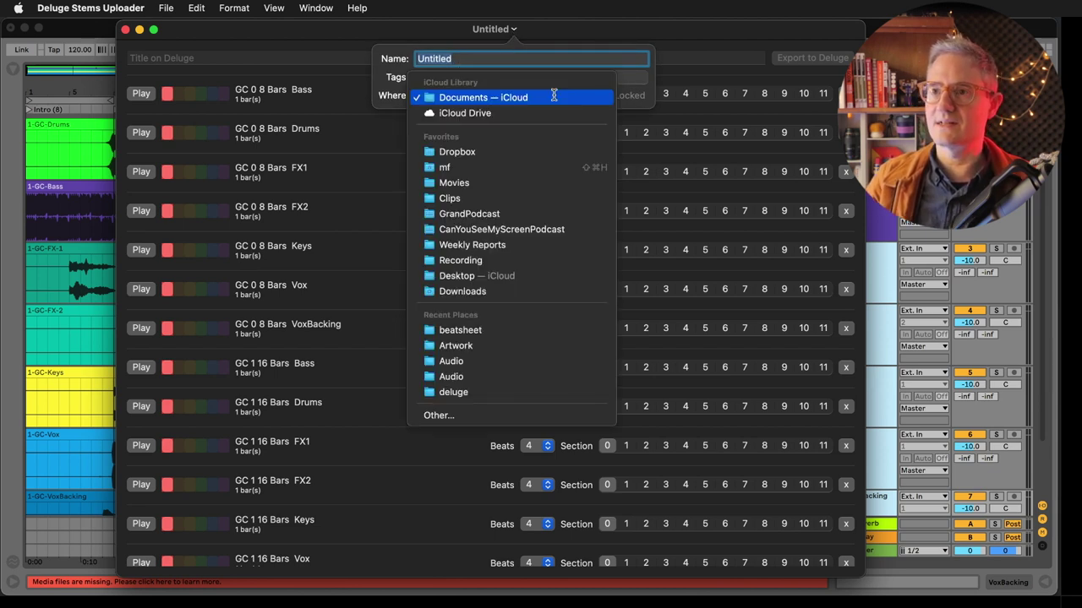
pyautogui.click(482, 276)
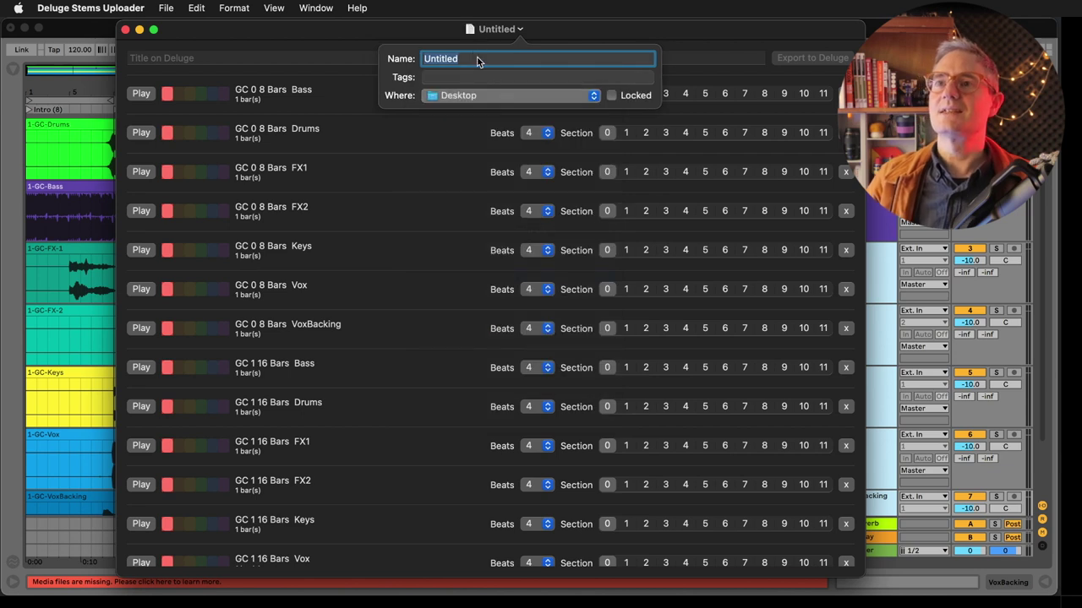
pyautogui.write('Get Connec')
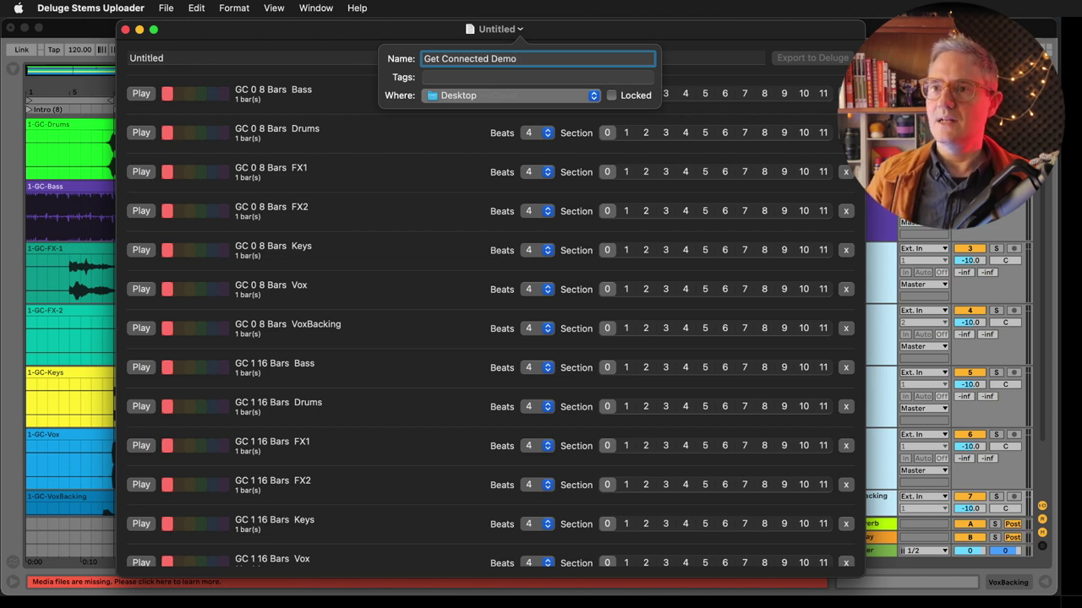
pyautogui.write('ted Demo')
pyautogui.press('Return')
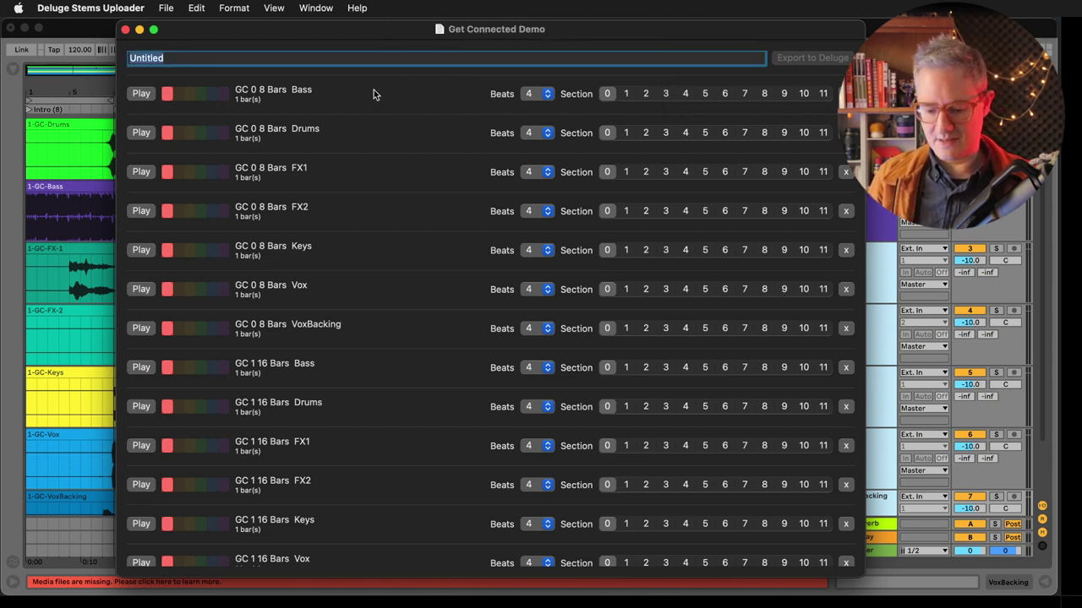
pyautogui.write('Get Connec')
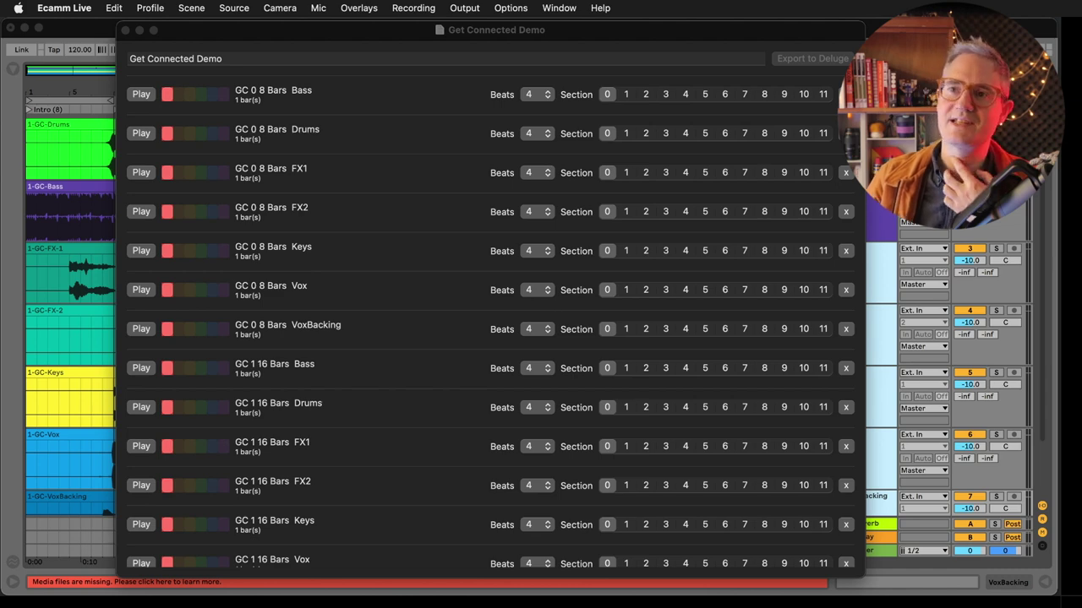
# - Compare the stems listed in the uploader with the exported files on the Desktop in Finder, closing the Finder window
pyautogui.scroll(-5, 490, 550)
pyautogui.scroll(5, 490, 550)
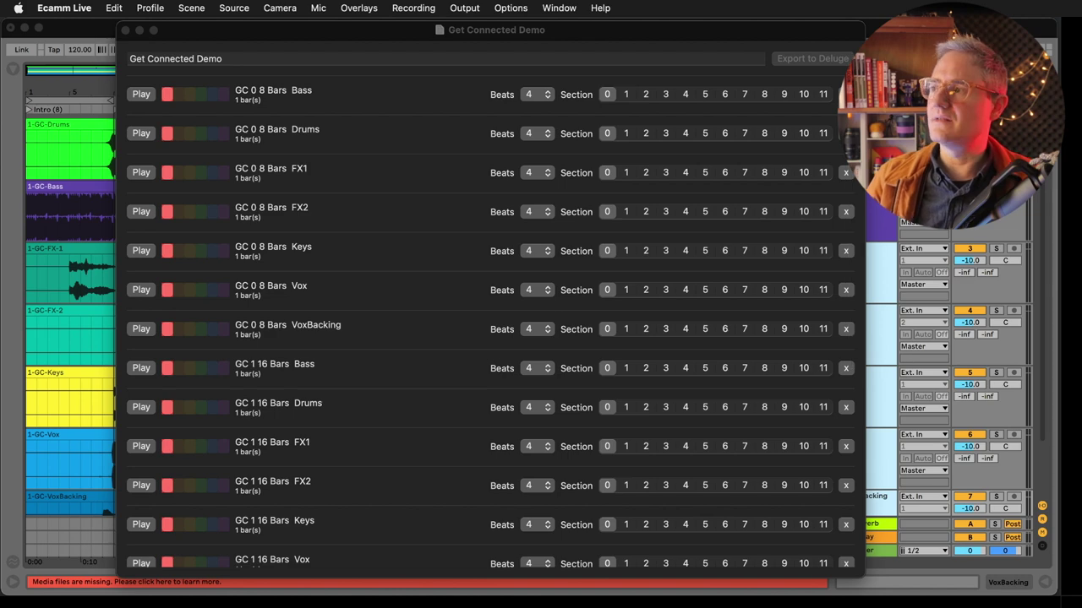
pyautogui.press('super+Tab')
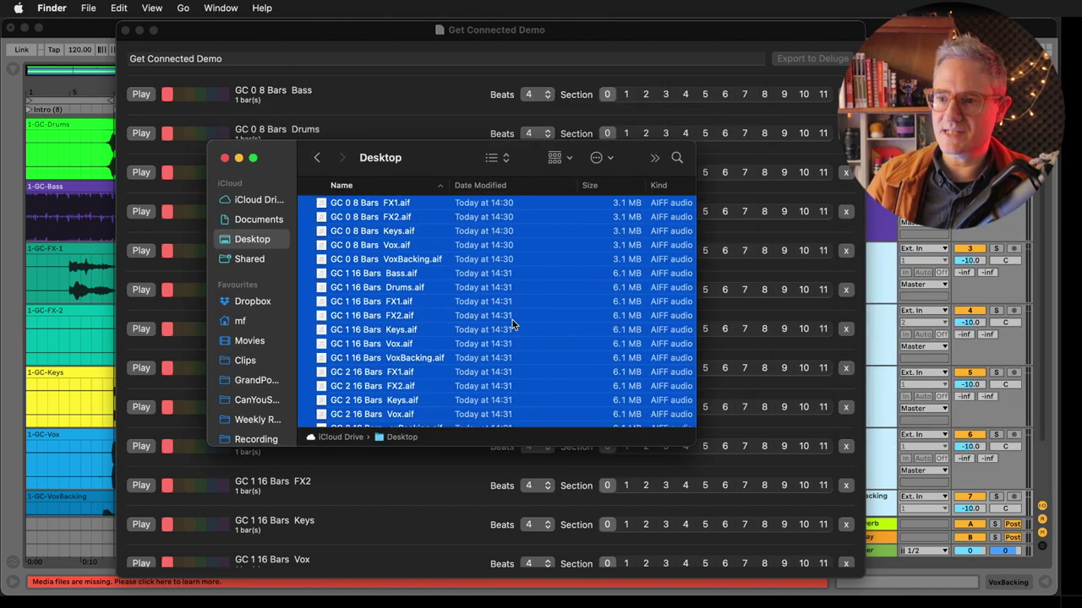
pyautogui.scroll(-1, 494, 294)
pyautogui.scroll(5, 490, 299)
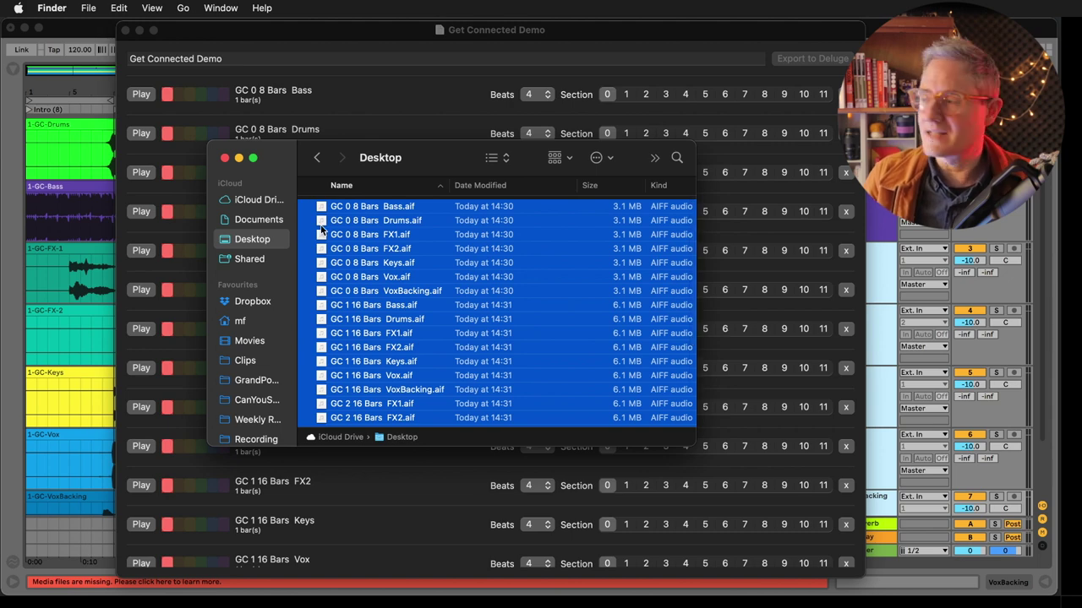
pyautogui.press('super+w')
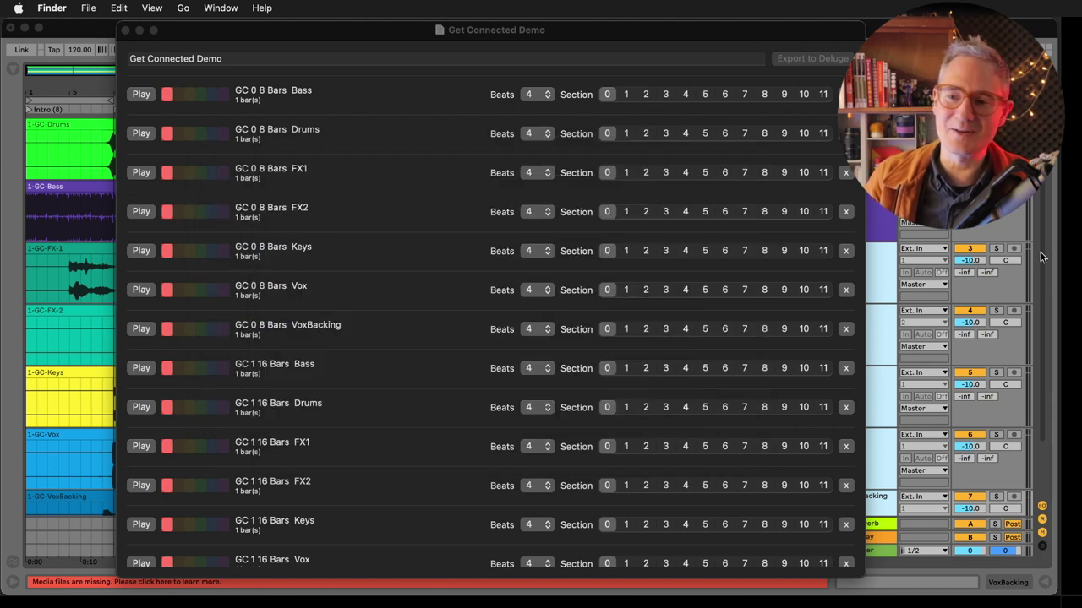
pyautogui.scroll(-5, 487, 270)
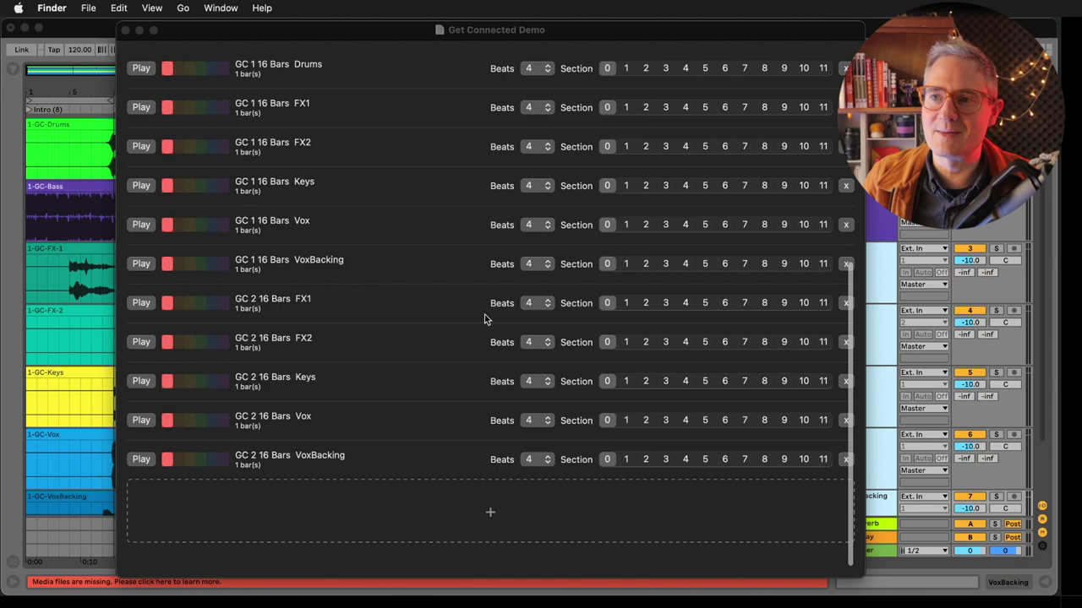
pyautogui.scroll(8, 467, 244)
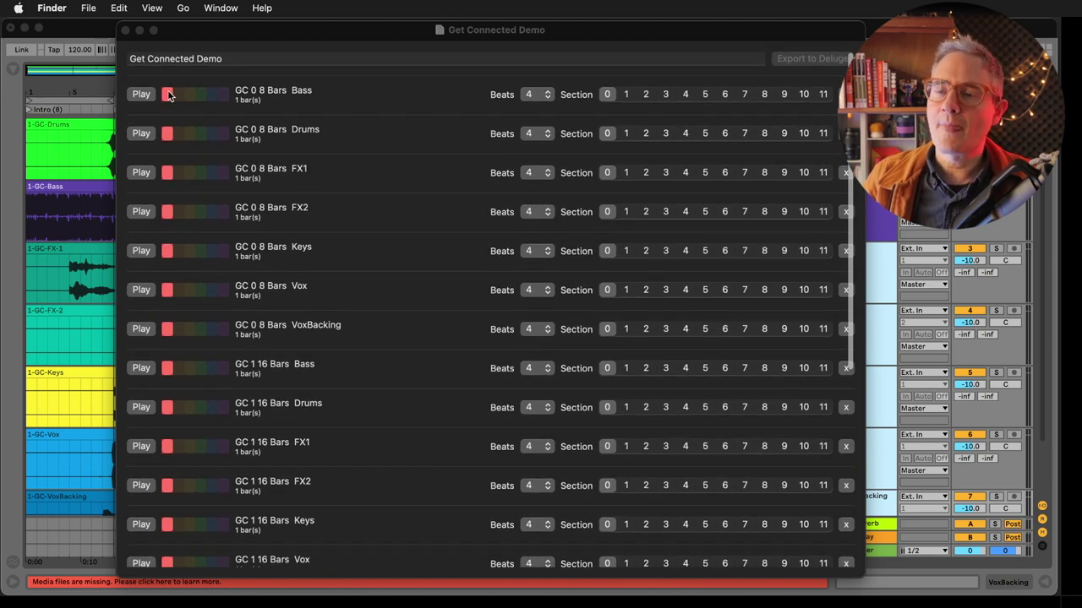
# - Play the GC 0 8 Bars Bass and Drums stems together to audition them
pyautogui.click(144, 97)
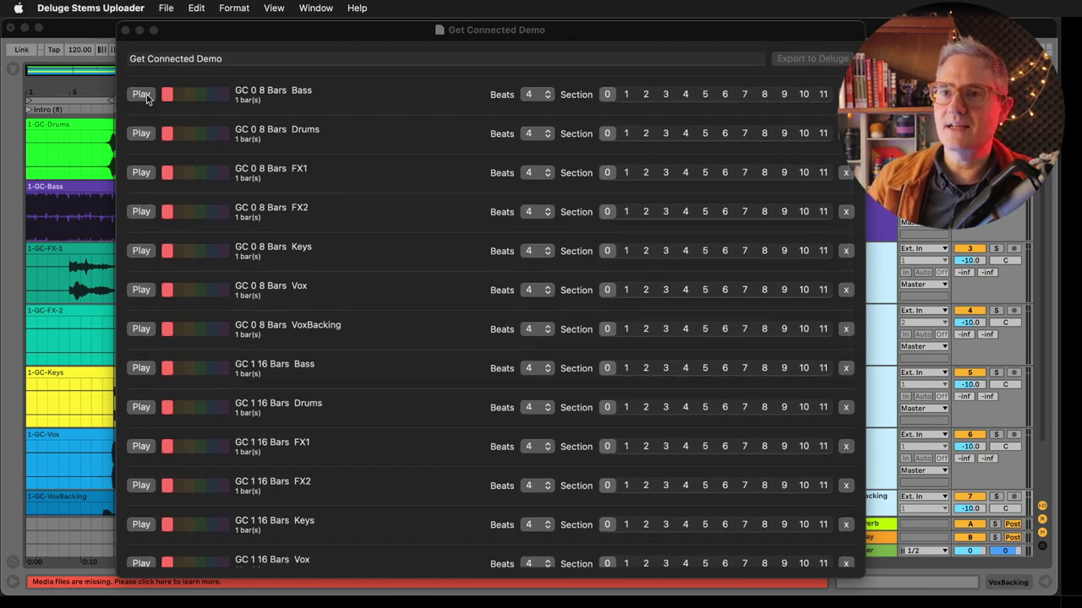
pyautogui.click(144, 95)
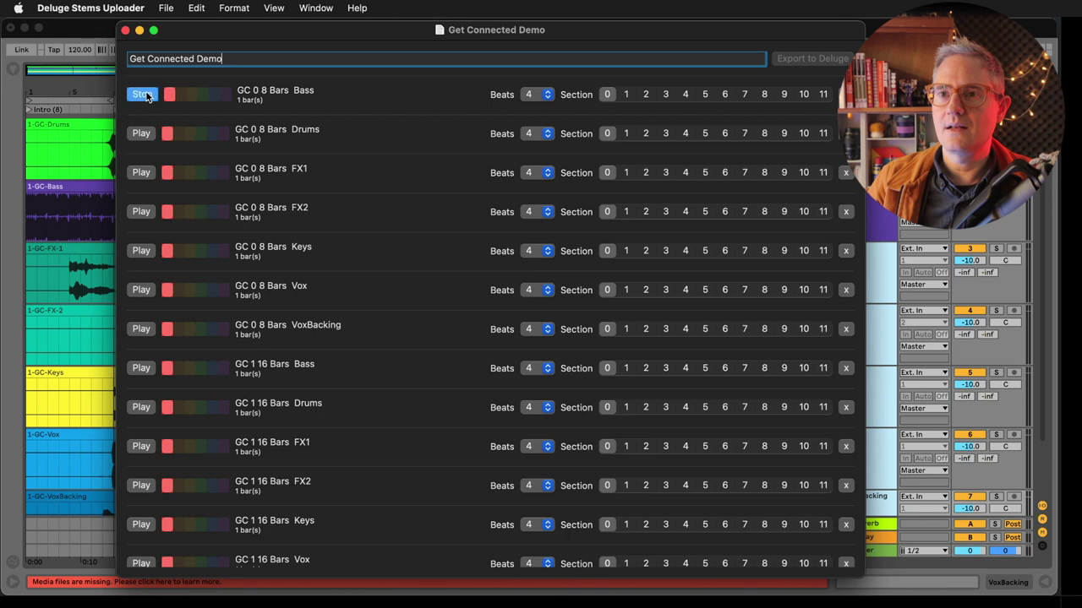
pyautogui.click(148, 97)
pyautogui.click(152, 96)
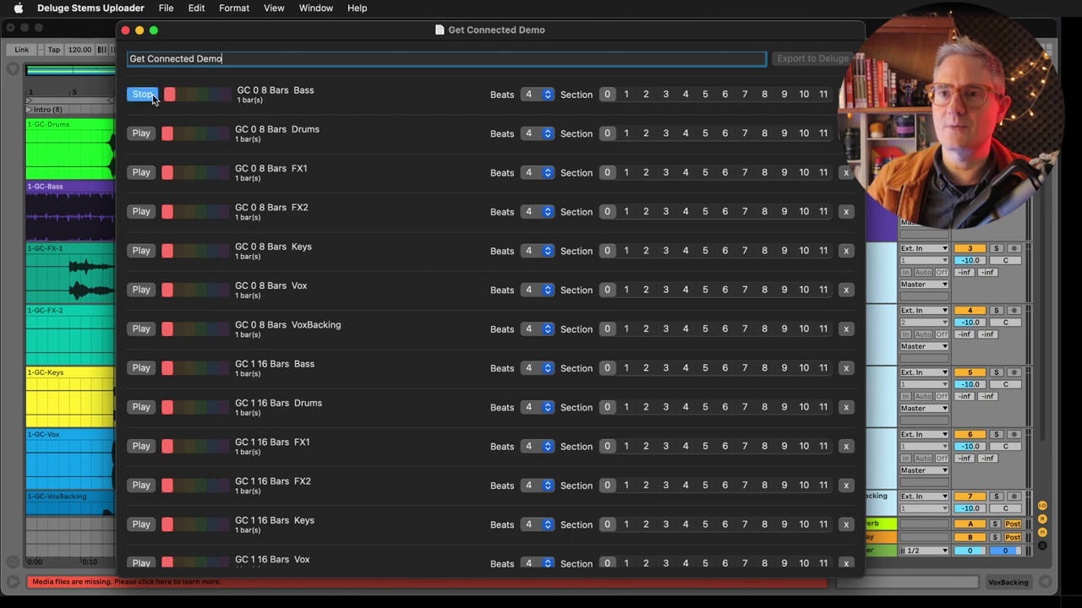
pyautogui.click(148, 97)
pyautogui.click(142, 135)
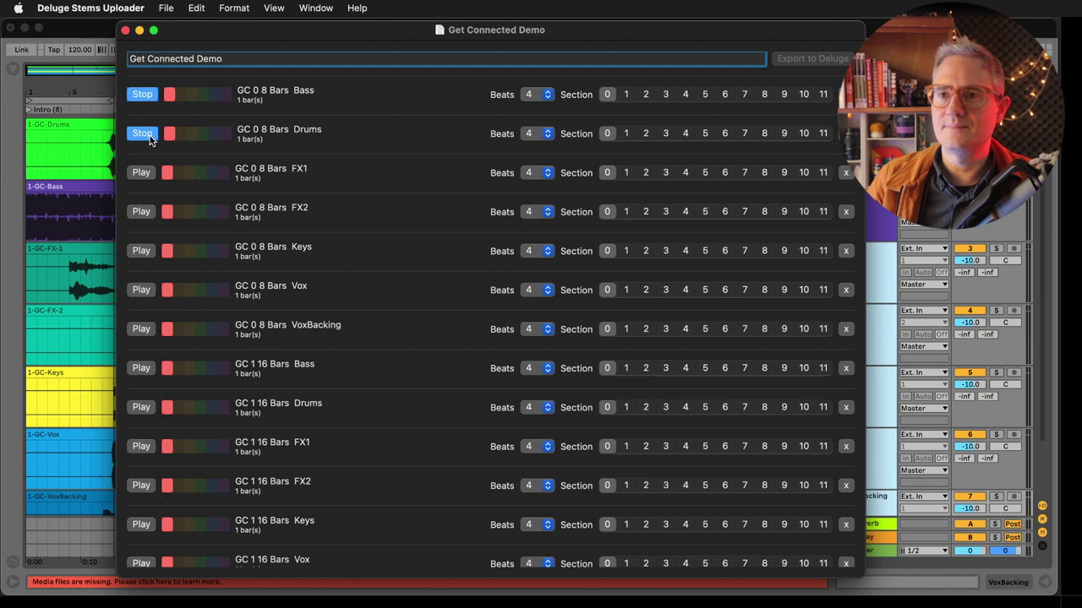
# - Stop the Bass and Drums playback and set the beats to 32 for the GC 0 stems and 64 for the GC 1 and GC 2 stems
pyautogui.click(148, 135)
pyautogui.click(148, 98)
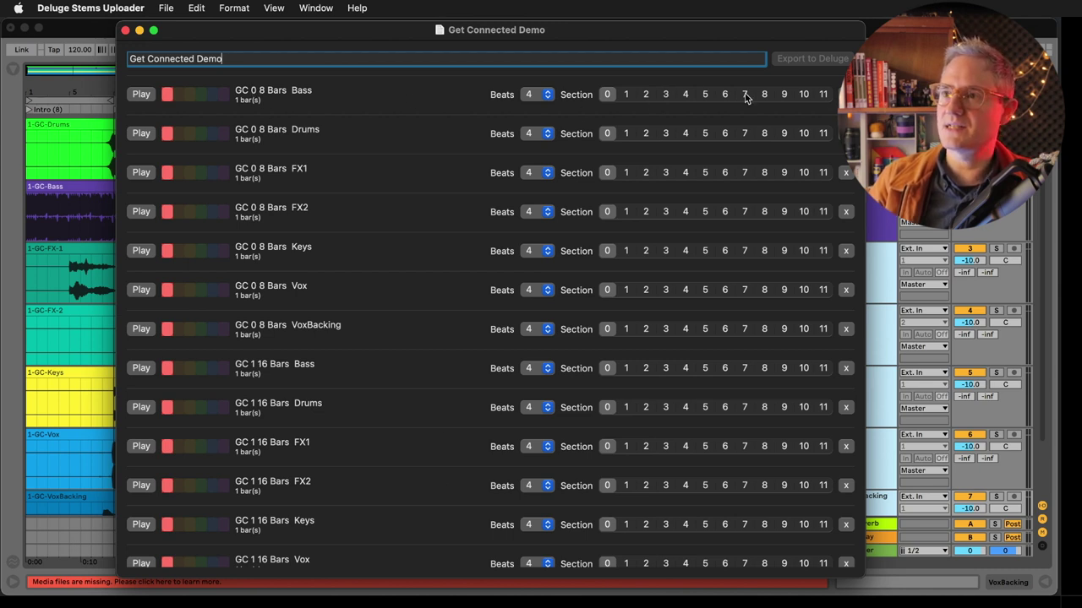
pyautogui.click(537, 95)
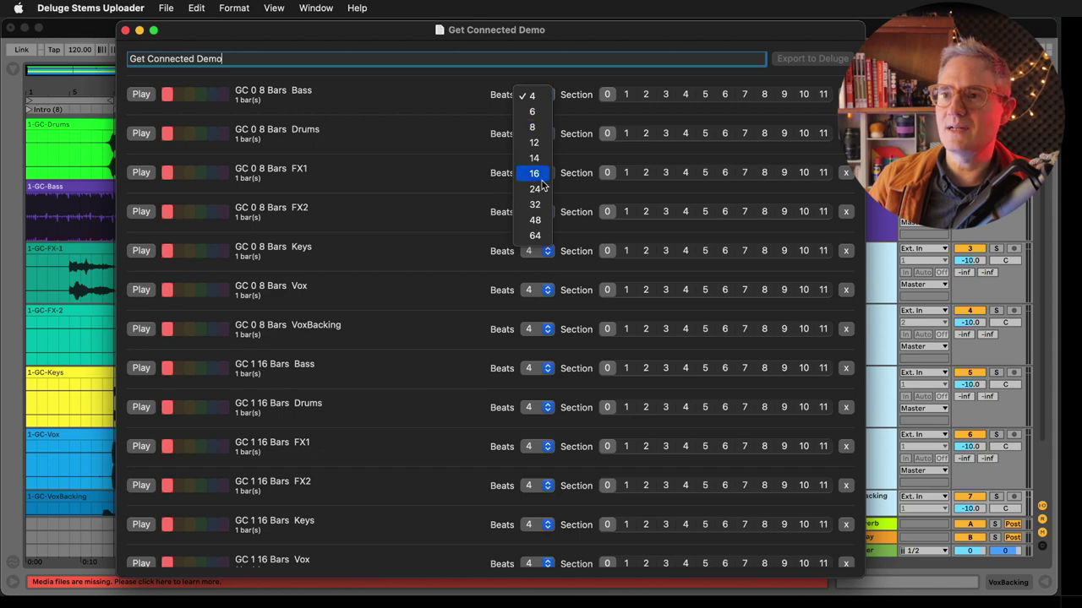
pyautogui.press('Escape')
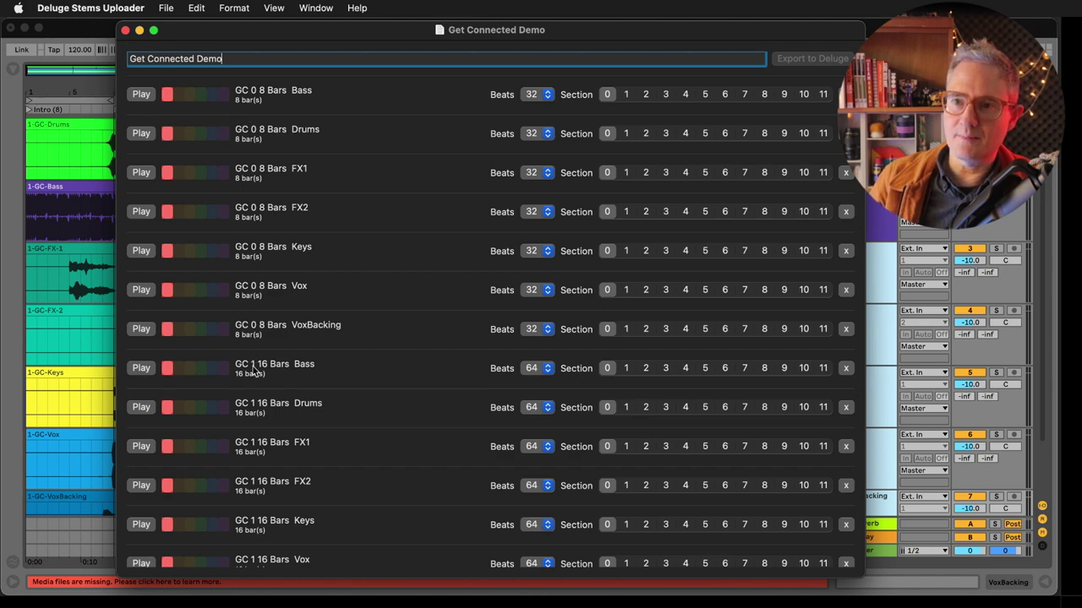
# - Review the beats and bar lengths of all stems and the beat options offered for GC 0 8 Bars Bass
pyautogui.scroll(-3, 264, 457)
pyautogui.scroll(-5, 265, 455)
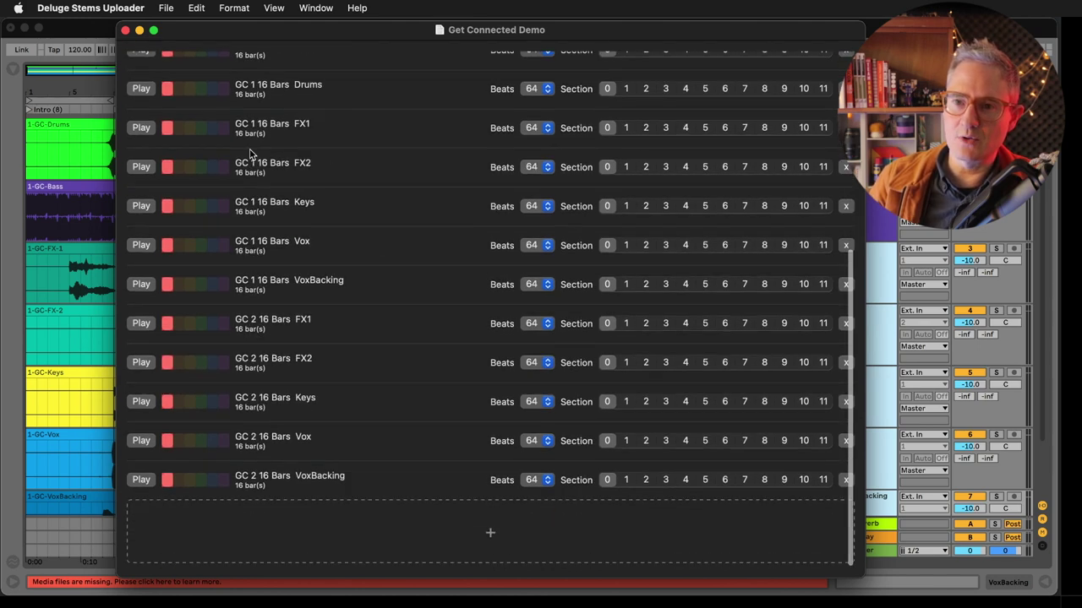
pyautogui.scroll(10, 267, 203)
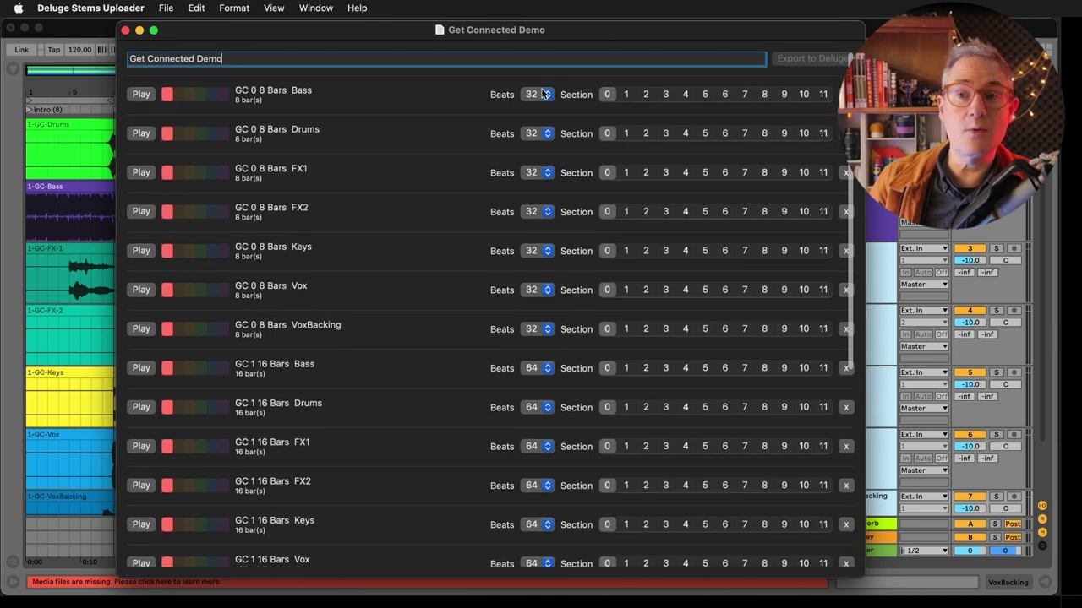
pyautogui.scroll(-3, 317, 425)
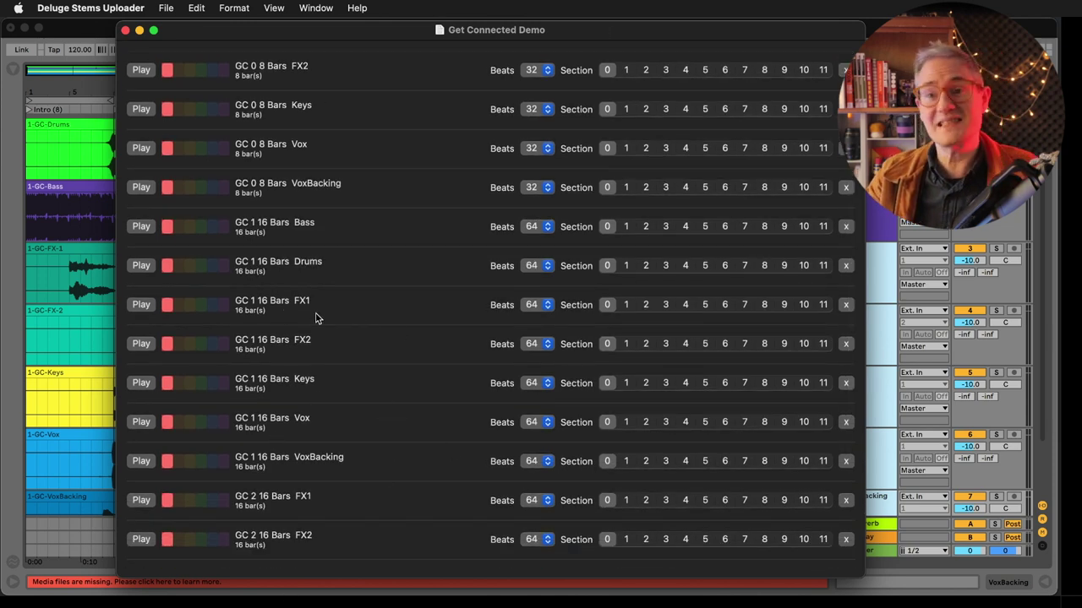
pyautogui.scroll(4, 386, 307)
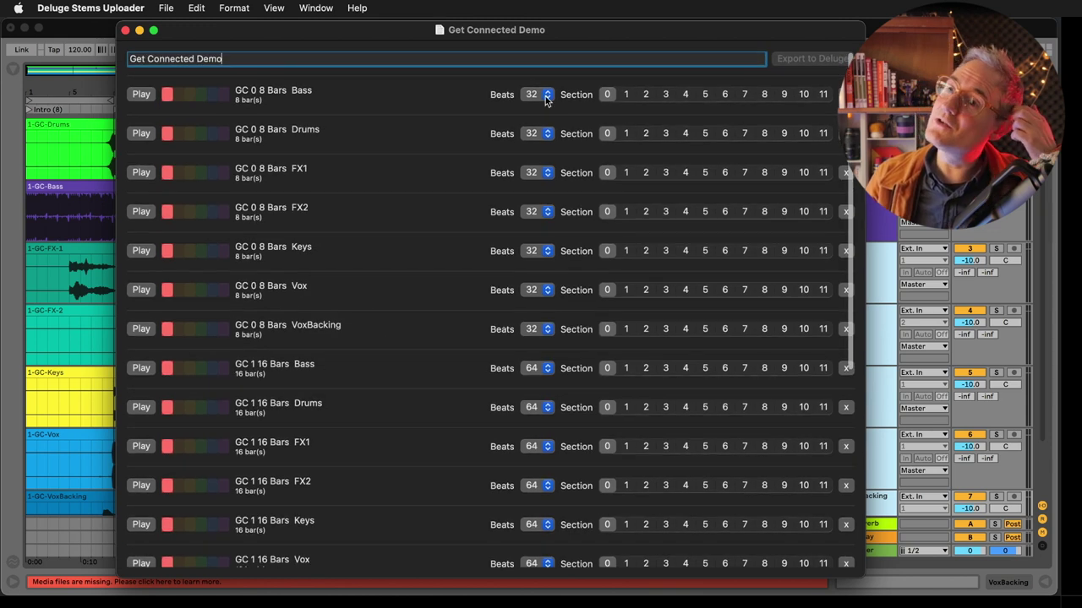
pyautogui.click(541, 94)
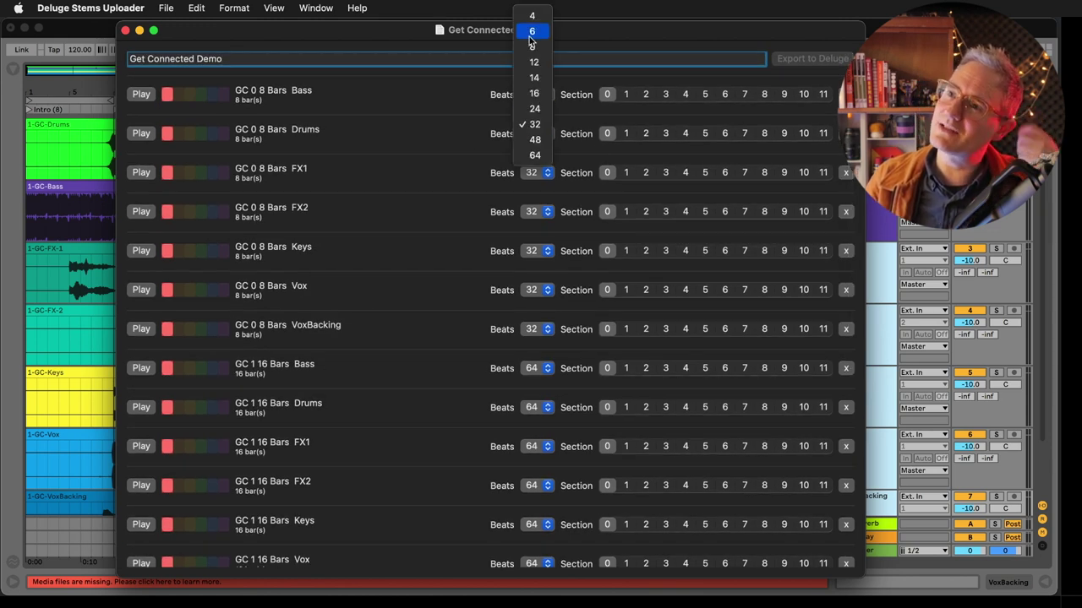
pyautogui.click(400, 31)
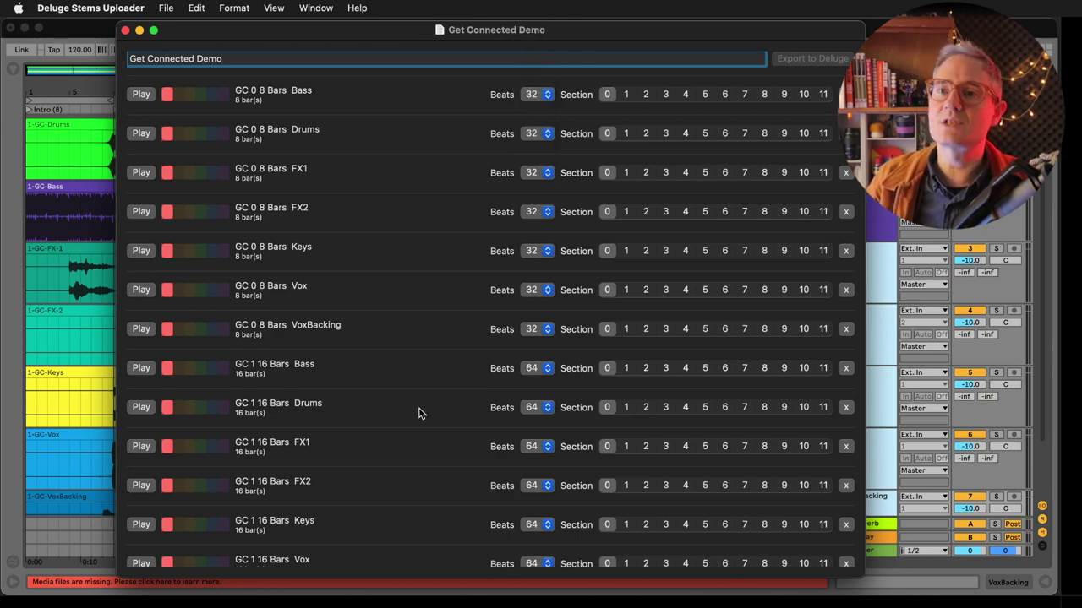
pyautogui.scroll(-10, 418, 465)
pyautogui.scroll(10, 409, 524)
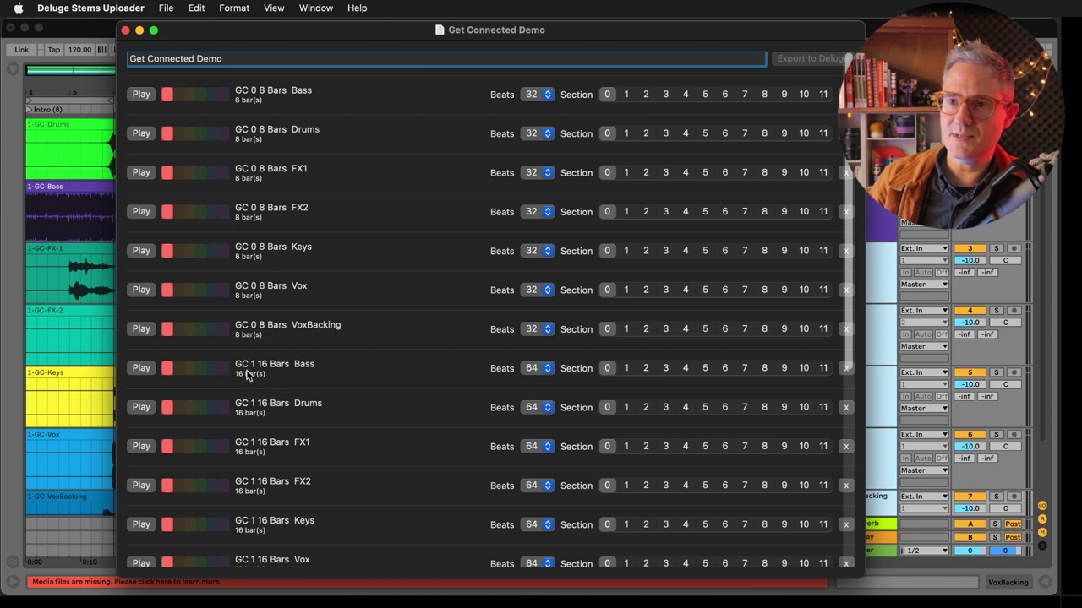
# - Assign all seven GC 1 16 Bars stems, from Bass to VoxBacking, to section 1
pyautogui.click(627, 370)
pyautogui.click(627, 408)
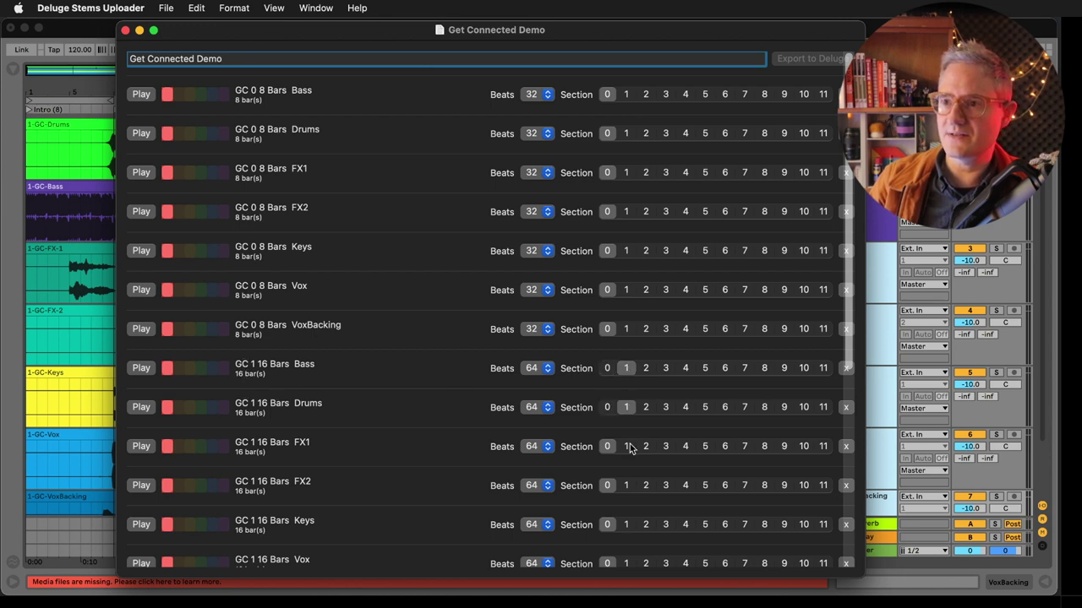
pyautogui.click(628, 447)
pyautogui.scroll(-3, 626, 490)
pyautogui.click(626, 367)
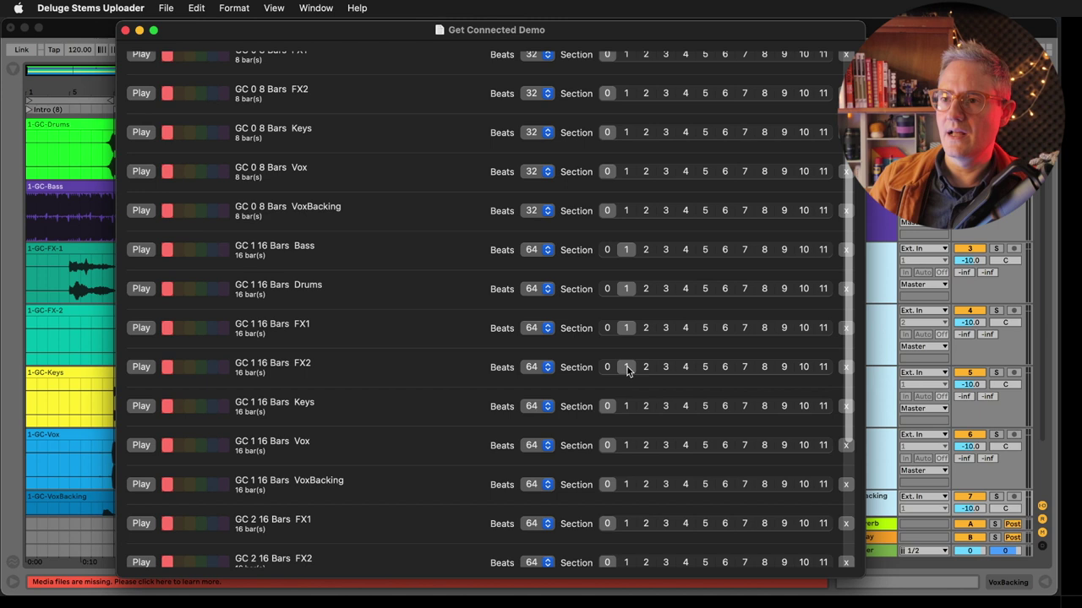
pyautogui.click(626, 406)
pyautogui.click(629, 445)
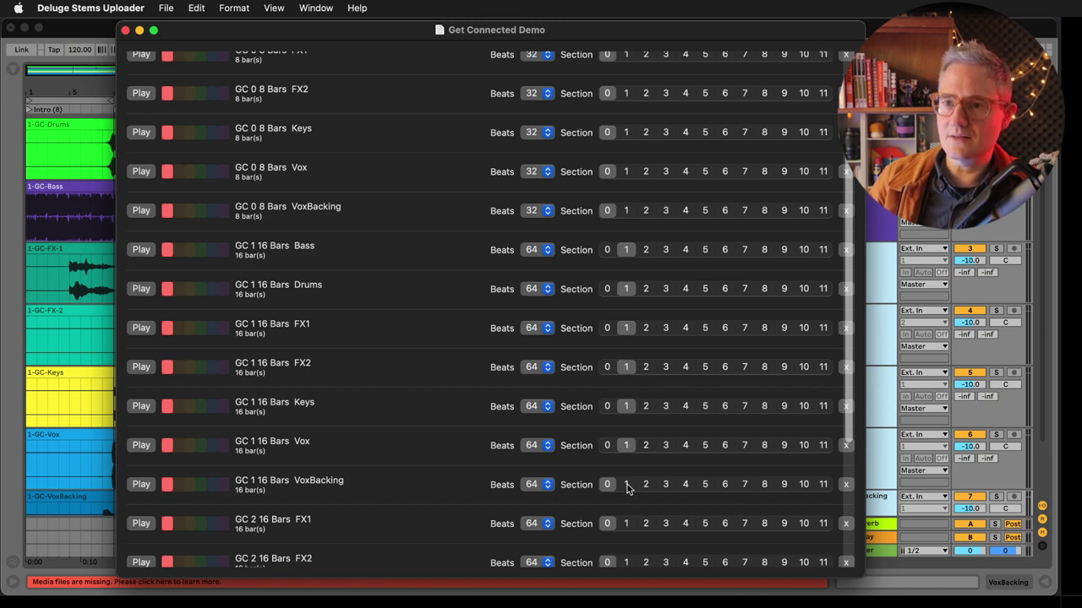
pyautogui.click(627, 487)
# - Assign the GC 2 16 Bars FX1, FX2, Keys, Vox and VoxBacking stems to section 2
pyautogui.scroll(-2, 629, 499)
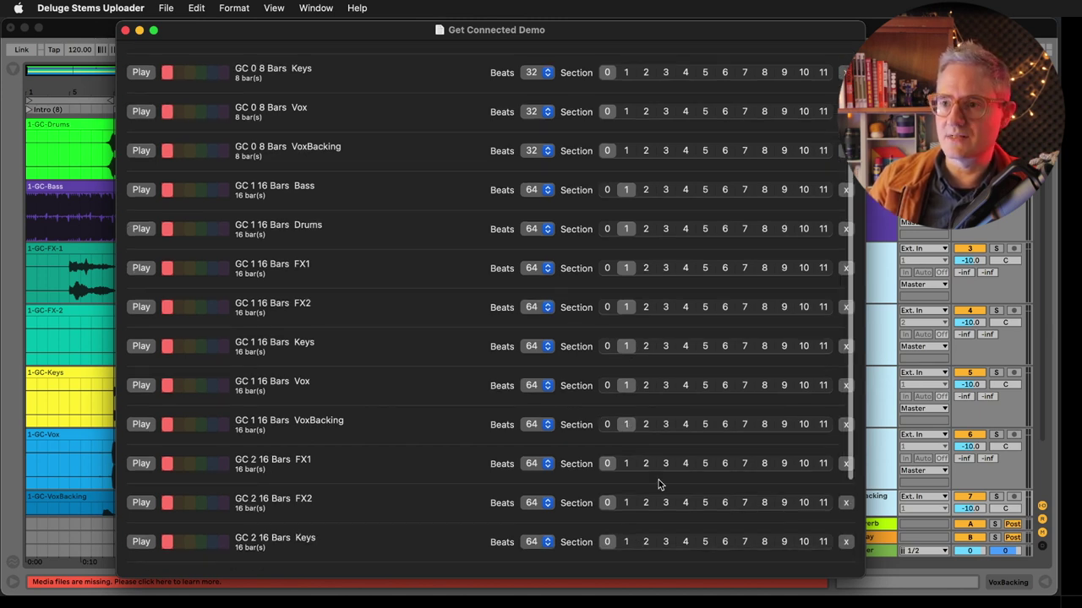
pyautogui.click(646, 464)
pyautogui.click(647, 504)
pyautogui.scroll(-4, 647, 506)
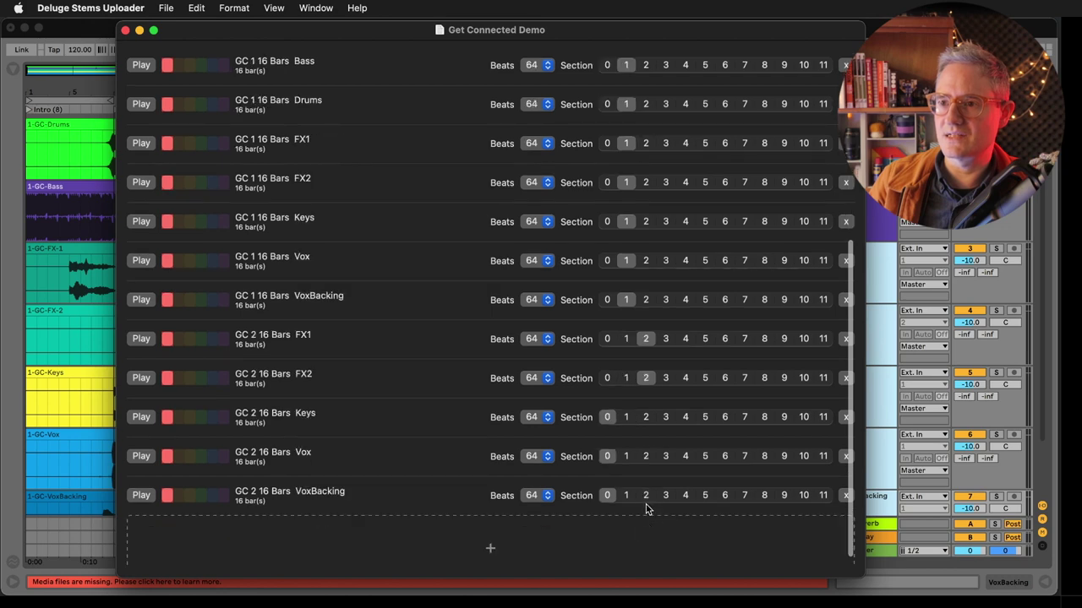
pyautogui.click(646, 499)
pyautogui.click(646, 416)
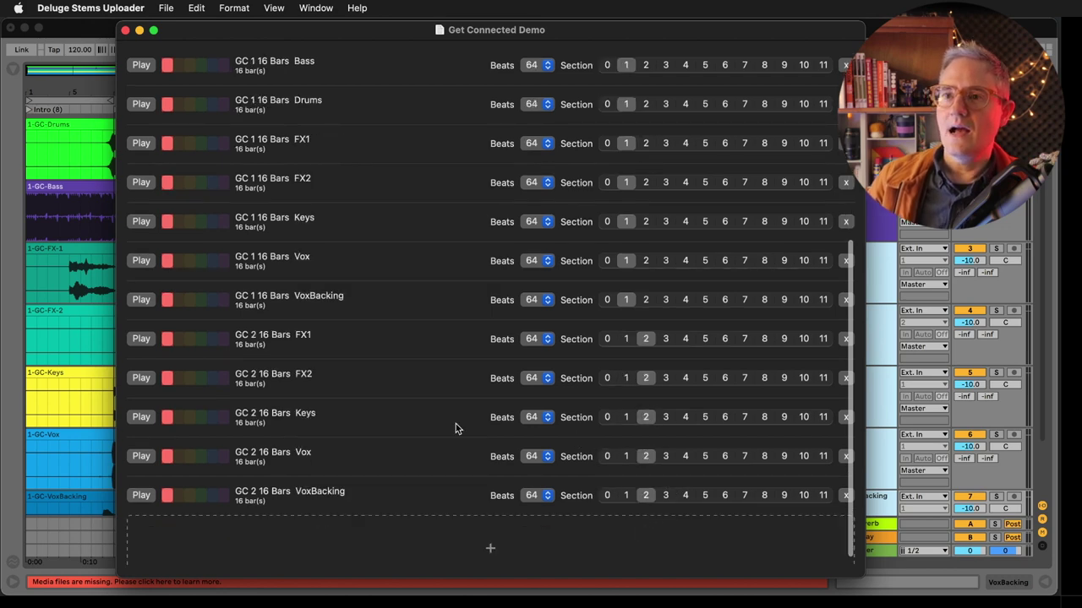
# - Colour the GC 0 8 Bars stems: Drums orange, FX1 and FX2 yellow, Keys green, Vox blue and VoxBacking purple
pyautogui.scroll(10, 454, 427)
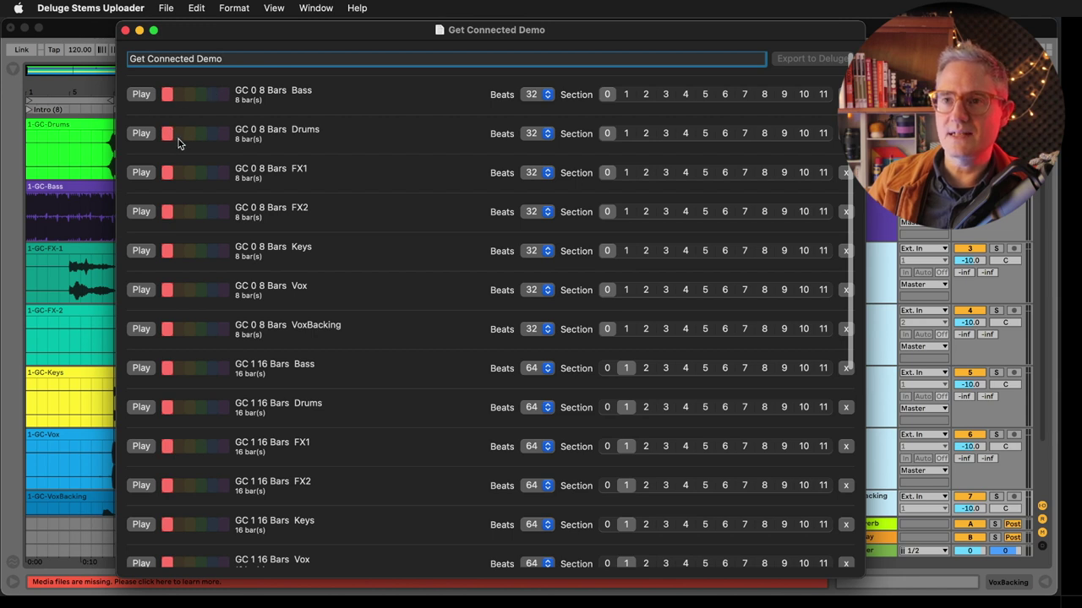
pyautogui.click(178, 135)
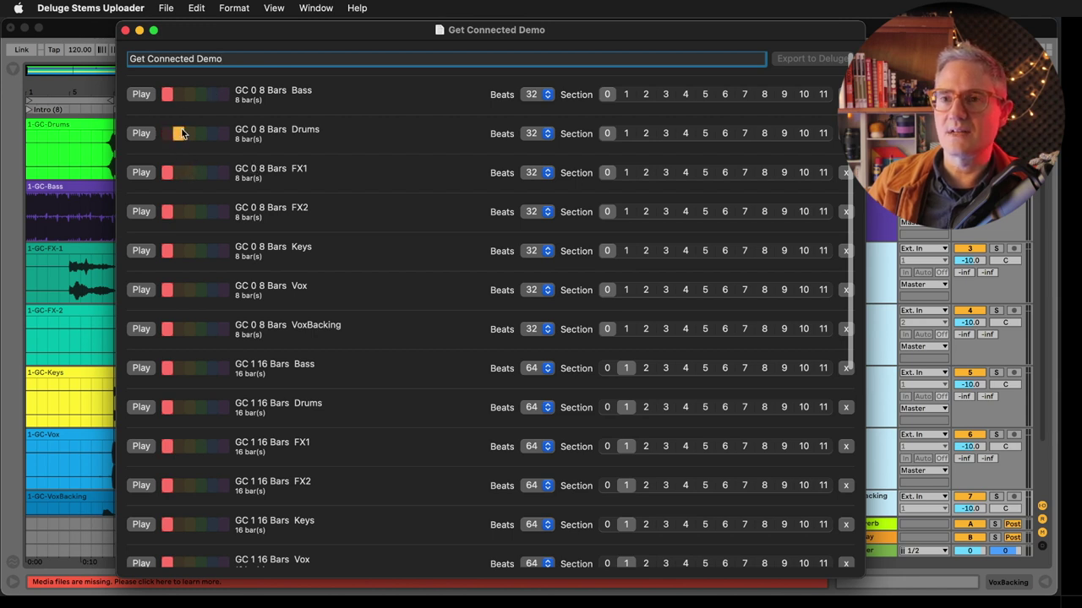
pyautogui.click(190, 212)
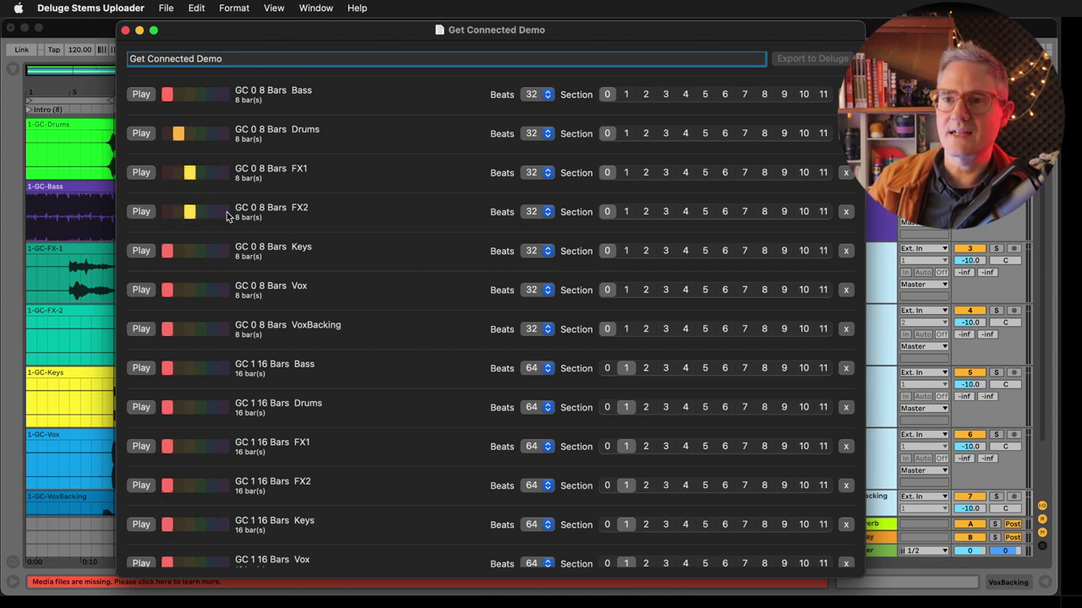
pyautogui.click(201, 250)
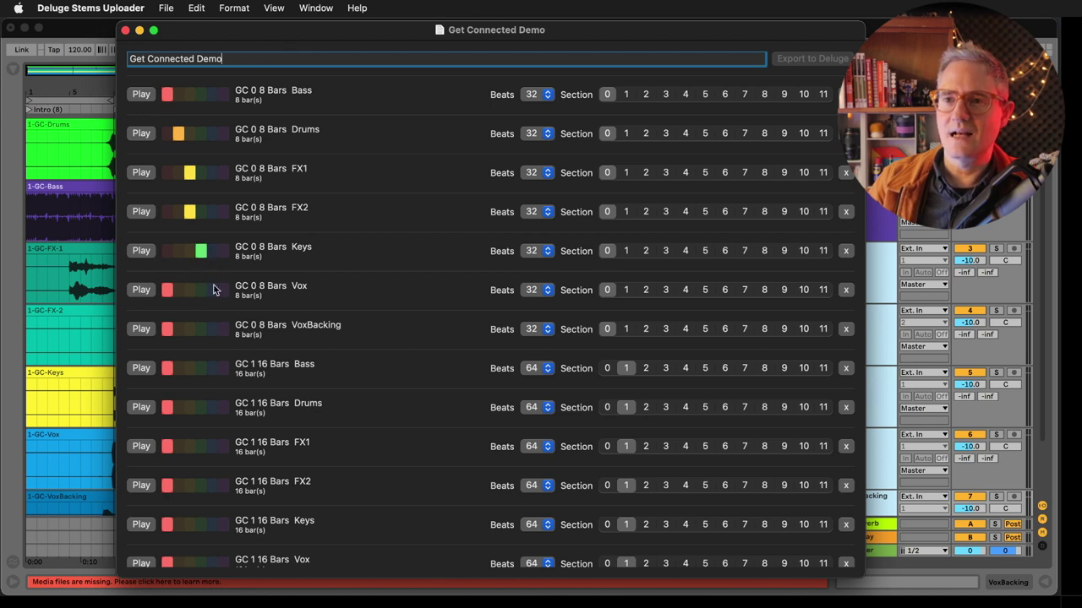
pyautogui.click(212, 290)
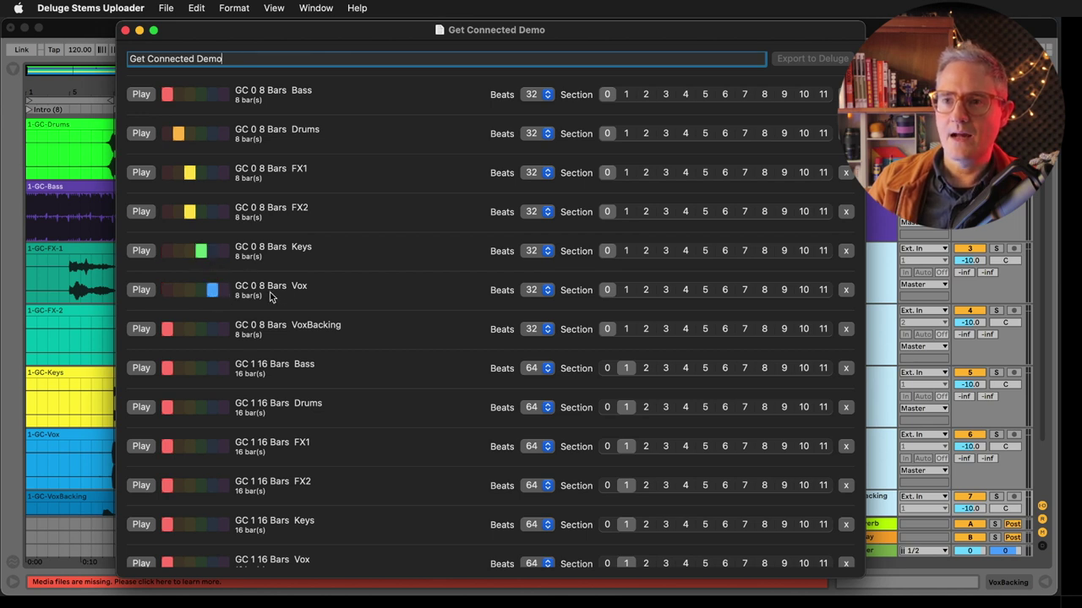
pyautogui.click(224, 331)
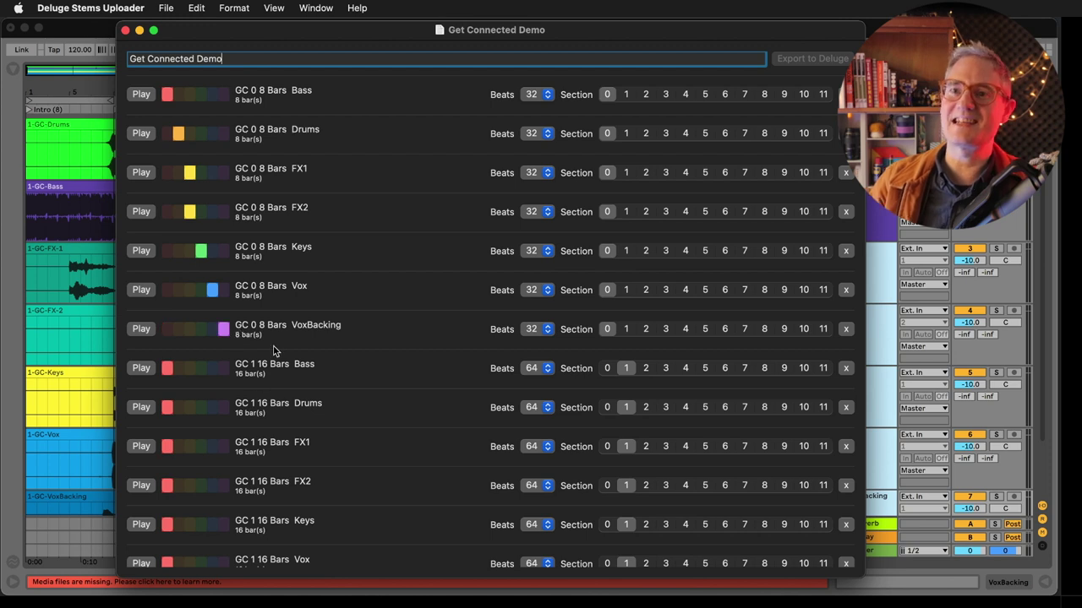
# - Colour the GC 1 16 Bars stems to match: Drums orange, FX1 and FX2 yellow, Keys green, Vox blue and VoxBacking purple
pyautogui.scroll(-5, 273, 347)
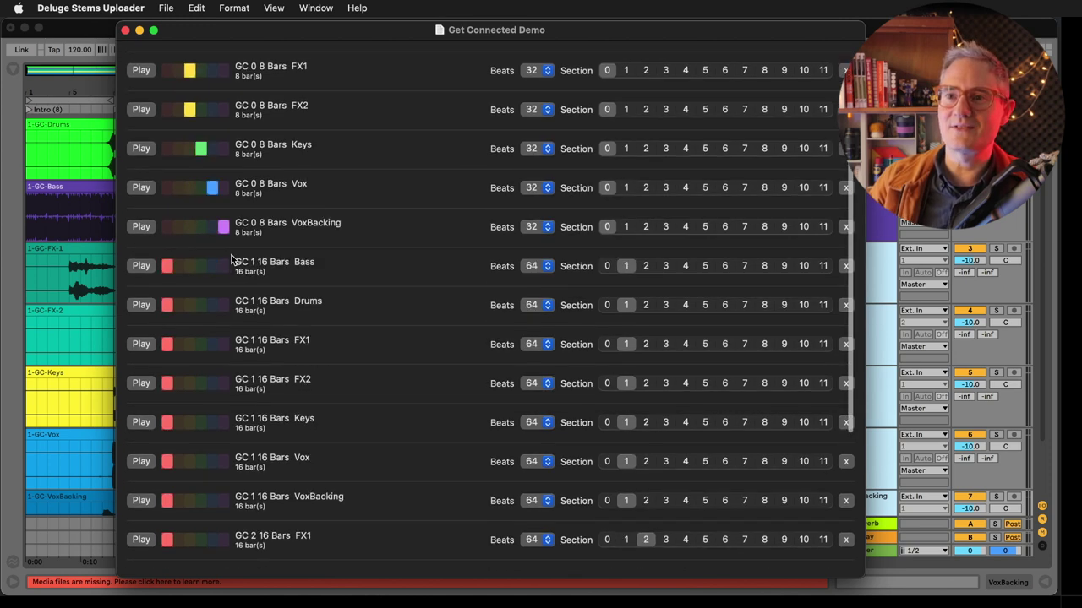
pyautogui.click(182, 310)
pyautogui.click(189, 385)
pyautogui.click(189, 346)
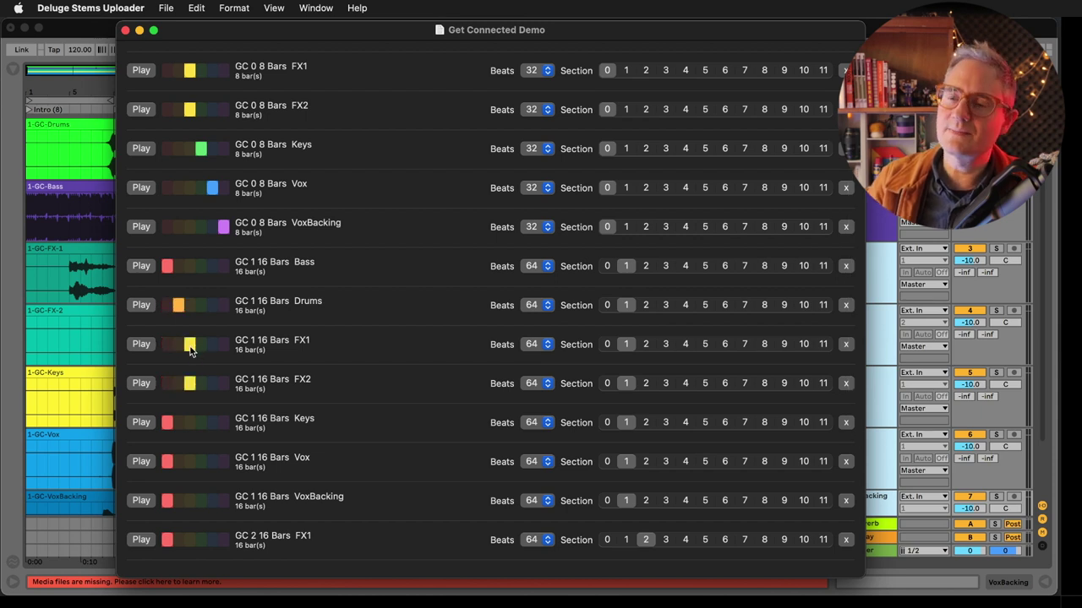
pyautogui.click(202, 424)
pyautogui.scroll(-5, 174, 424)
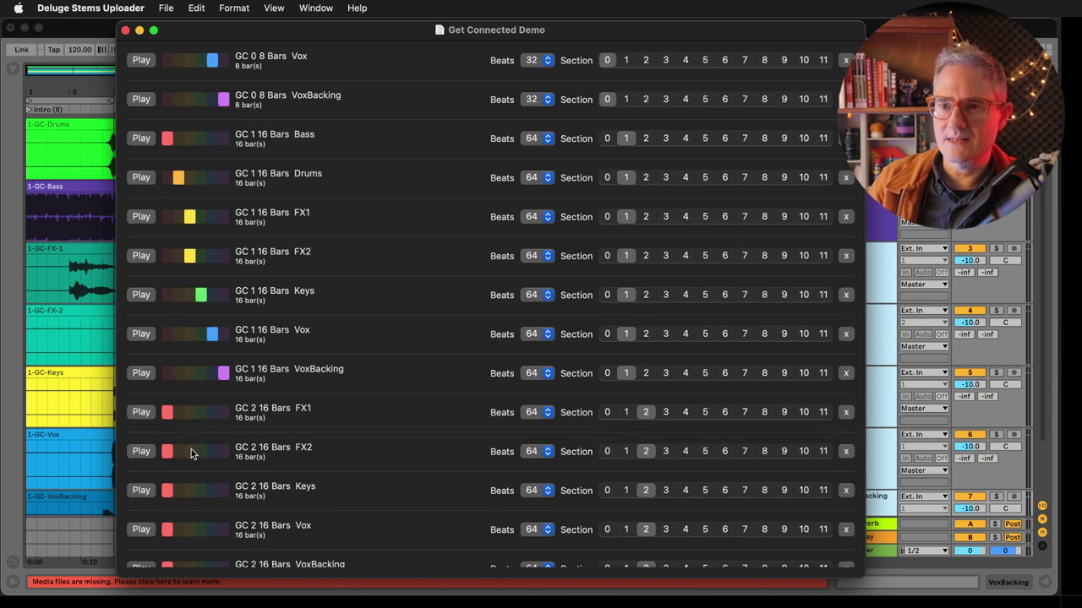
# - Colour the GC 2 16 Bars stems: FX1 and FX2 yellow, Keys green, Vox blue and VoxBacking purple
pyautogui.click(191, 414)
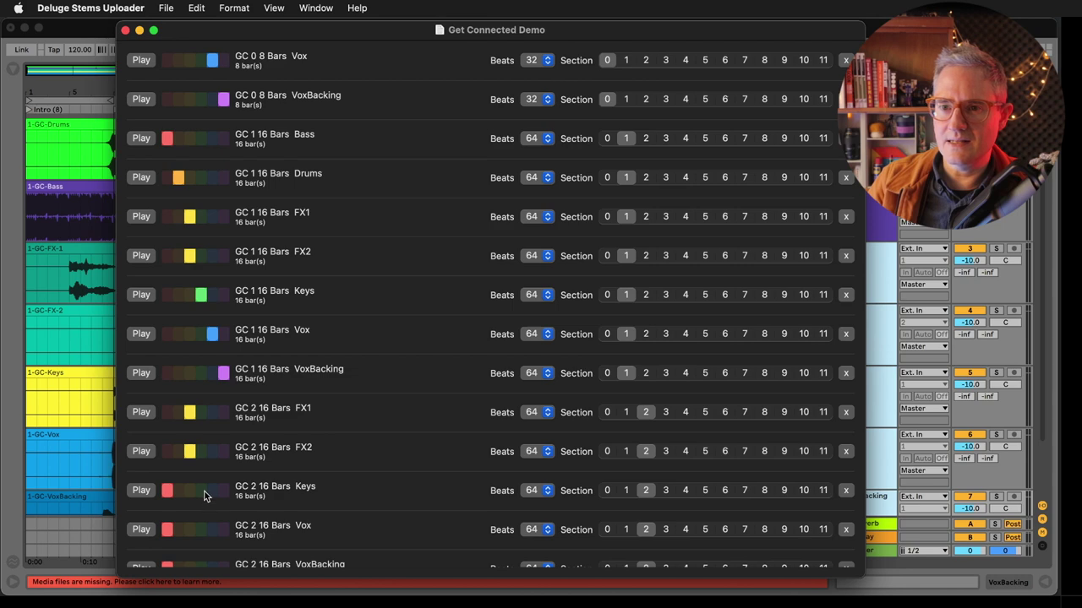
pyautogui.scroll(-2, 205, 270)
pyautogui.click(200, 466)
pyautogui.click(212, 502)
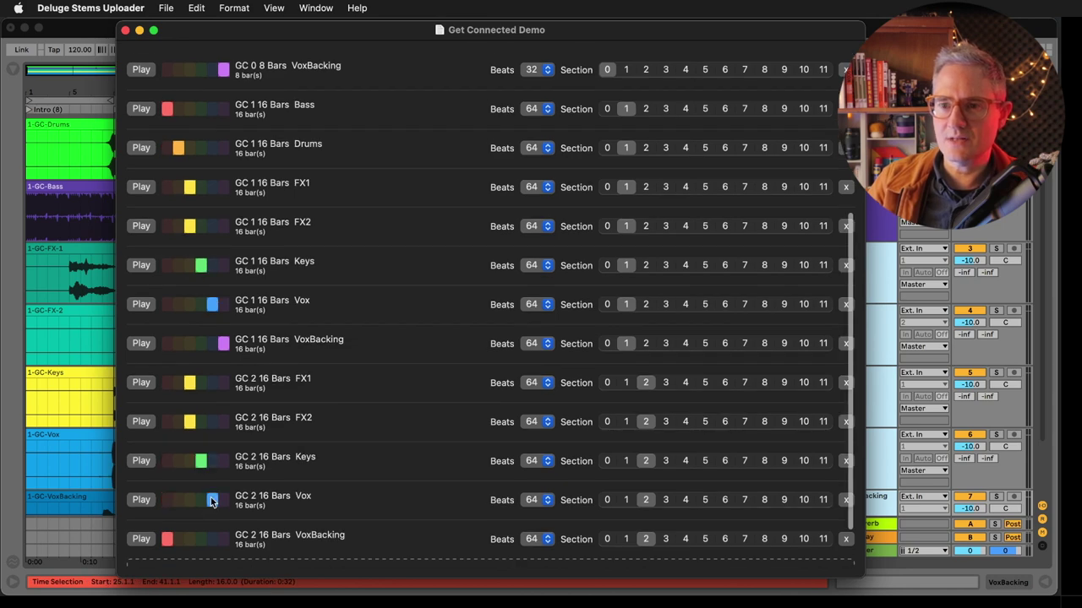
pyautogui.click(224, 542)
# - Export the song to the Deluge card and allow access to files on the removable volume
pyautogui.scroll(8, 251, 509)
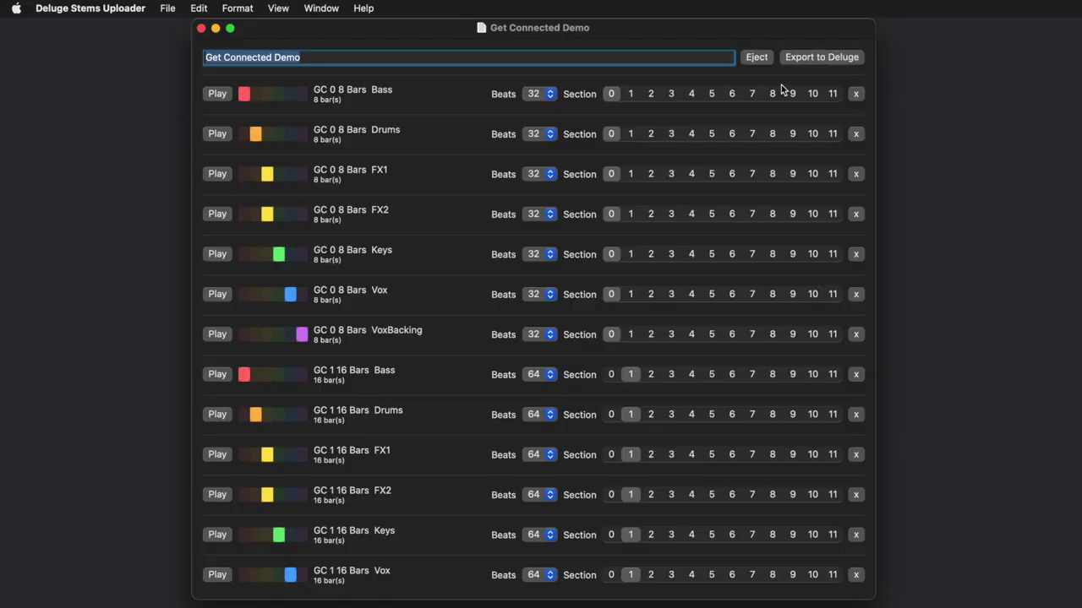
pyautogui.click(818, 57)
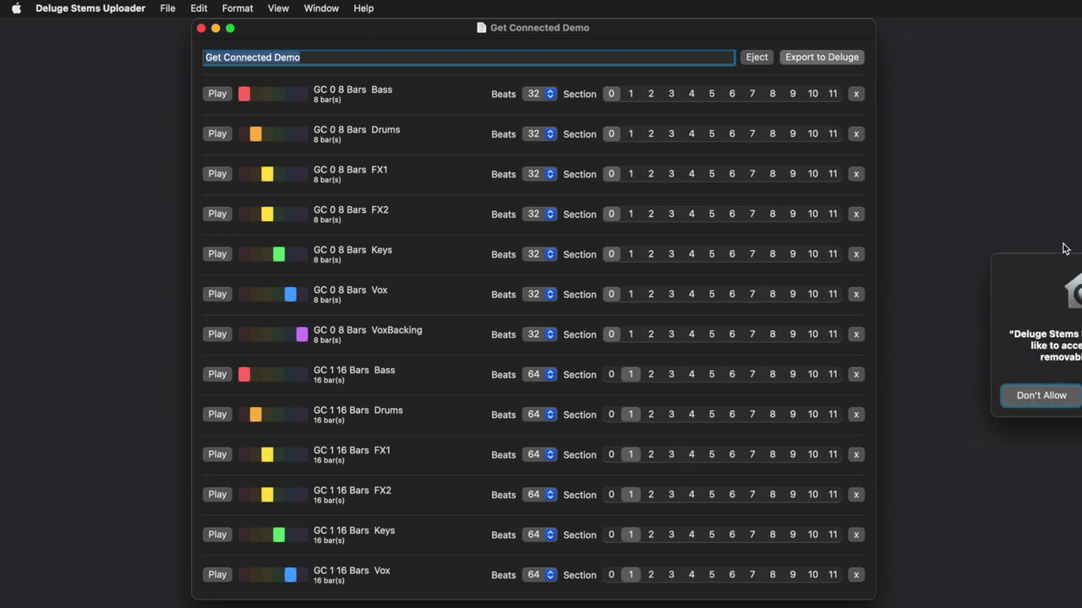
pyautogui.click(625, 300)
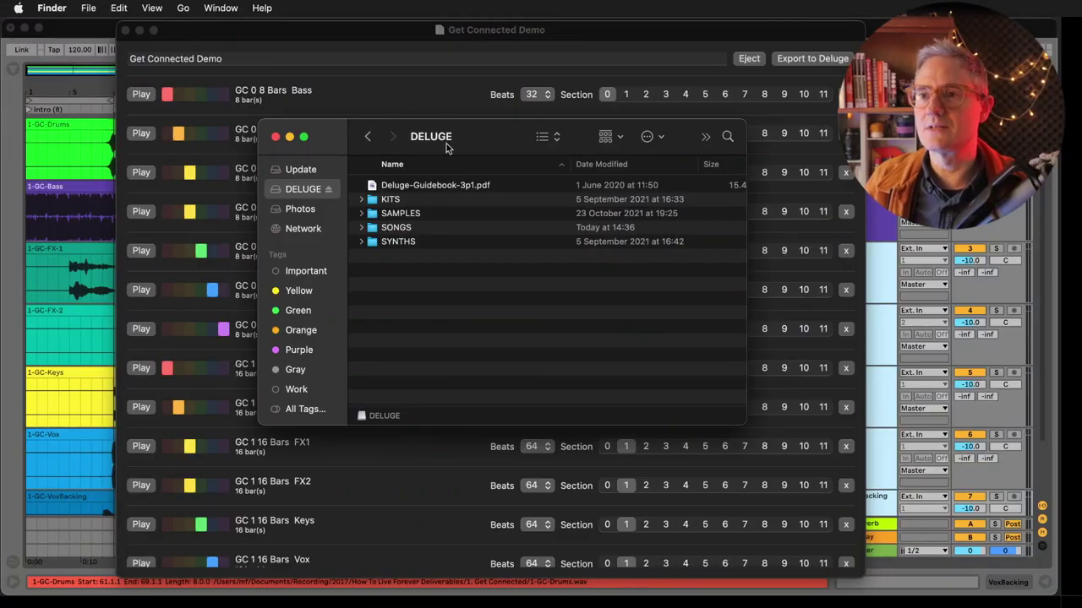
# - Close the Finder window showing the DELUGE card and eject the card from the uploader
pyautogui.press('super+w')
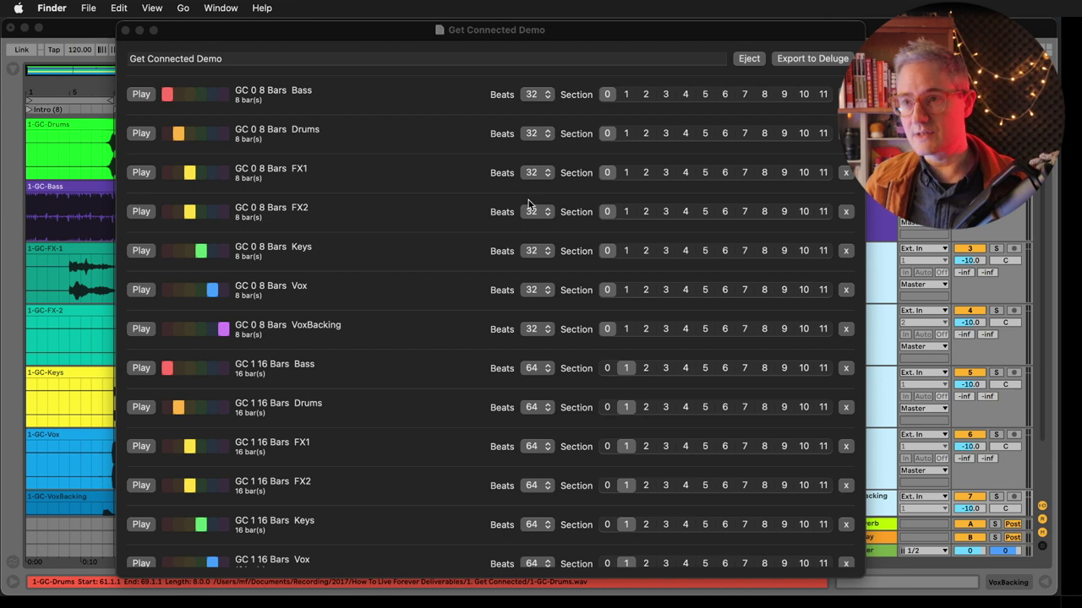
pyautogui.click(750, 60)
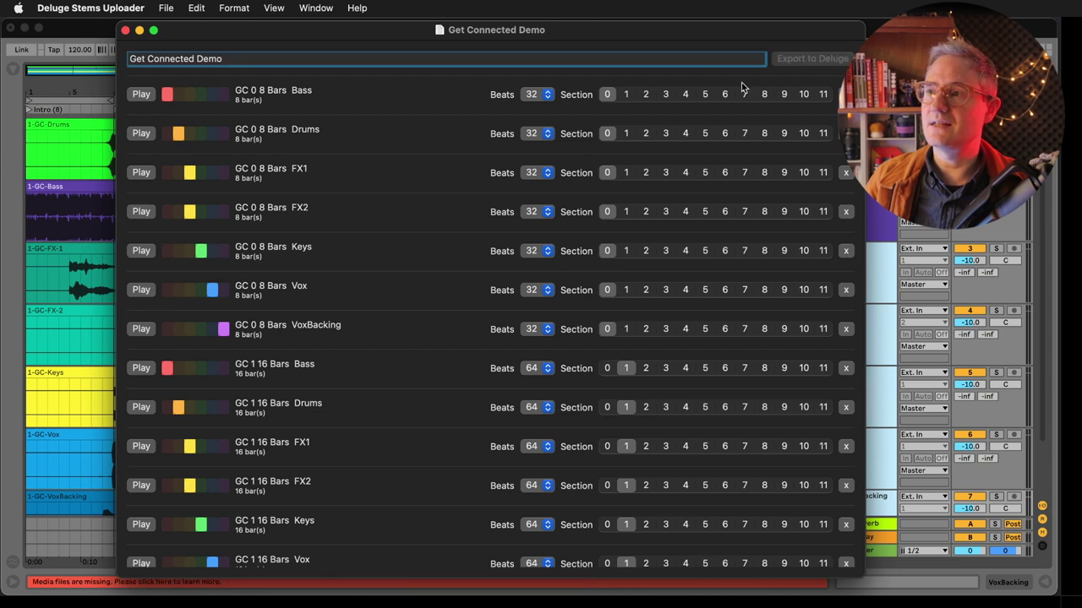